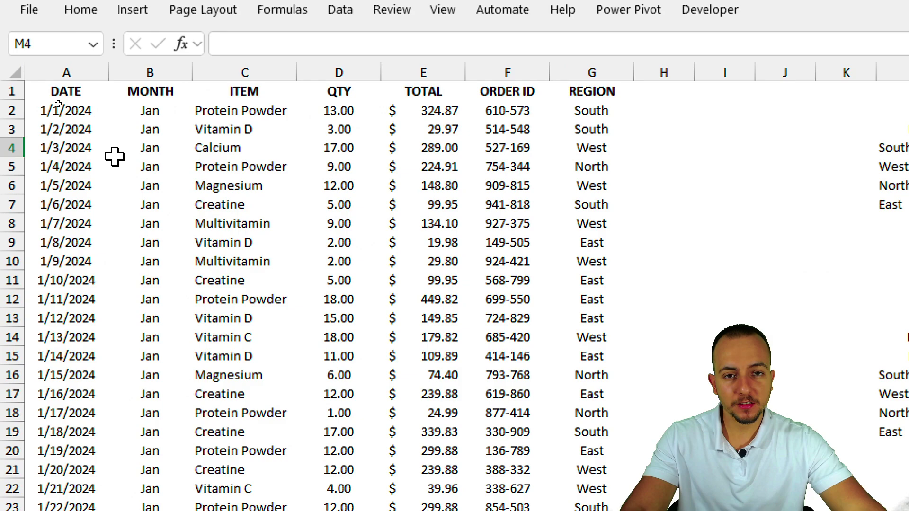
Point out the DATE, MONTH, ITEM, QTY, TOTAL, ORDER ID and REGION data columns
left_click(78, 69)
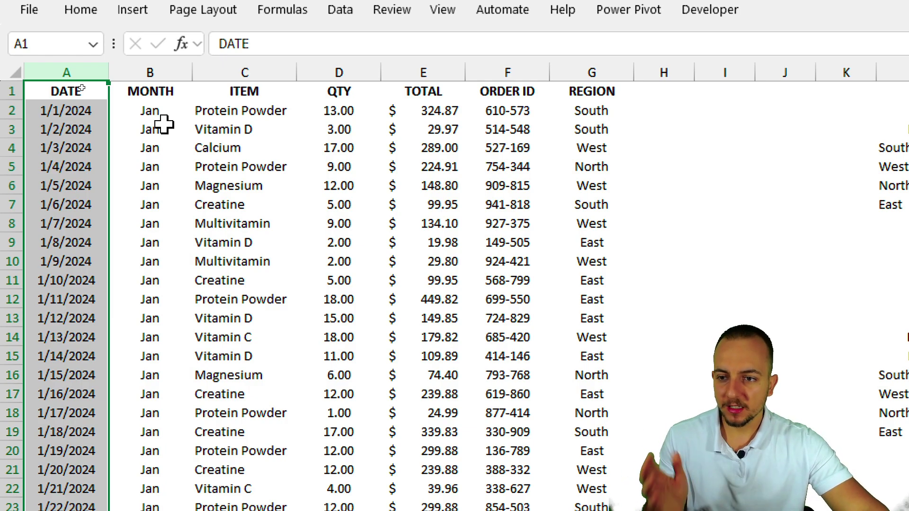
left_click(142, 70)
left_click(232, 70)
left_click(362, 69)
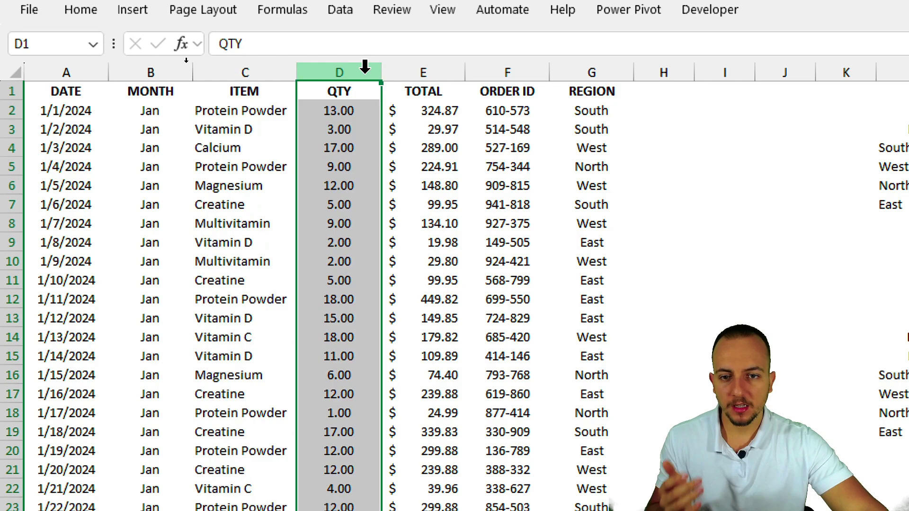
left_click(412, 69)
left_click(512, 66)
left_click(589, 66)
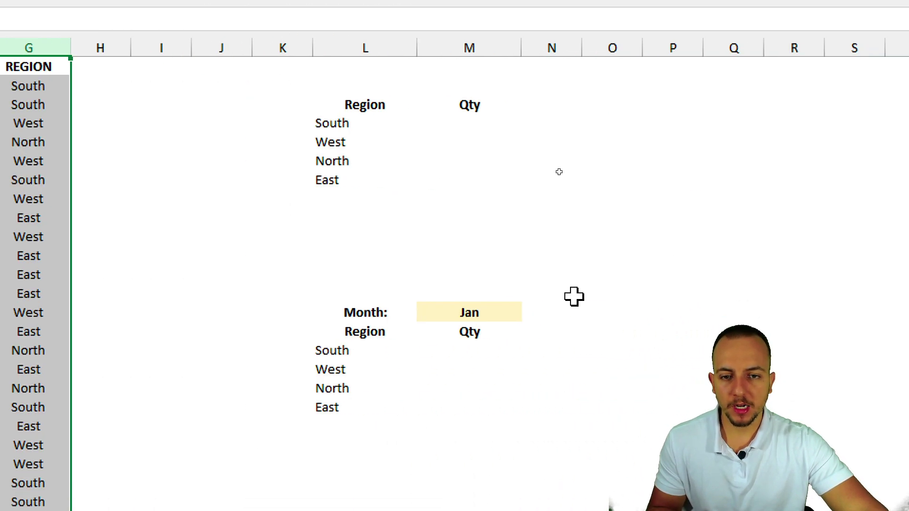
Indicate the region summary table and its four region names, ending on South's Qty cell
left_click_drag(365, 107, 442, 176)
left_click(462, 123)
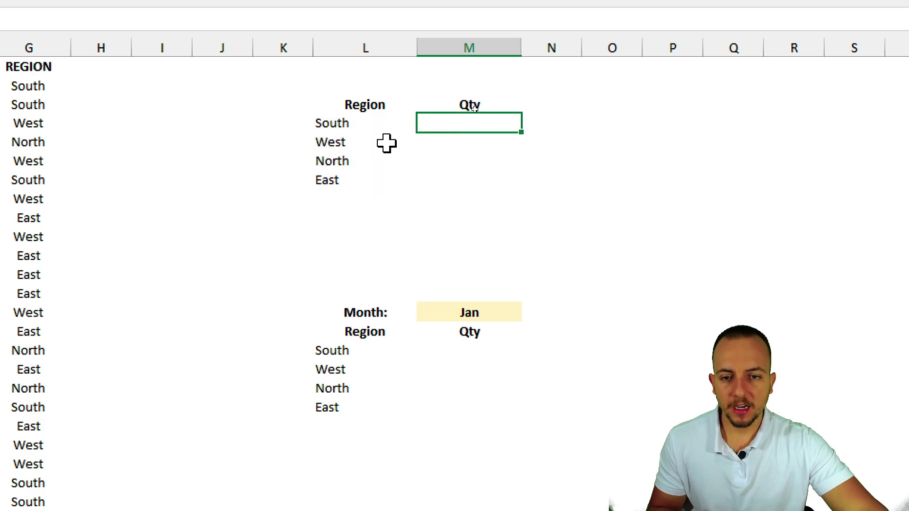
left_click_drag(374, 124, 355, 178)
left_click(355, 130)
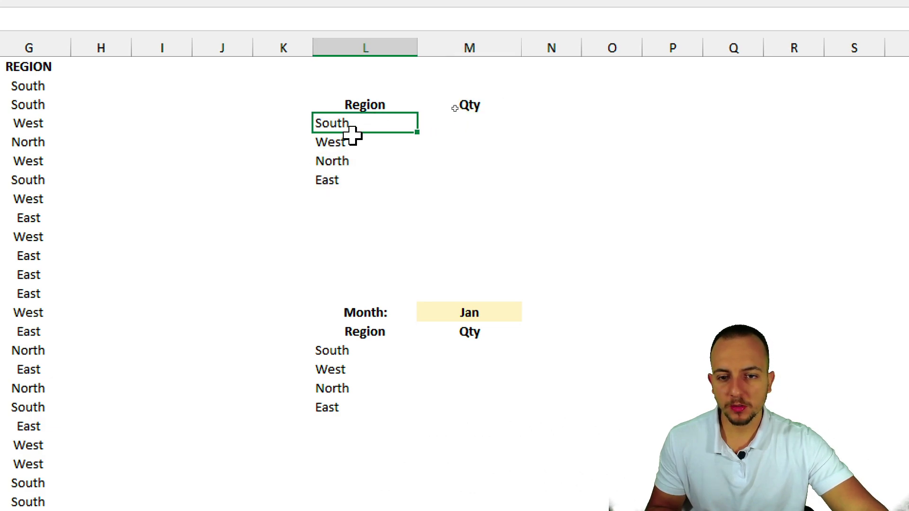
left_click(351, 142)
left_click(354, 162)
left_click(461, 123)
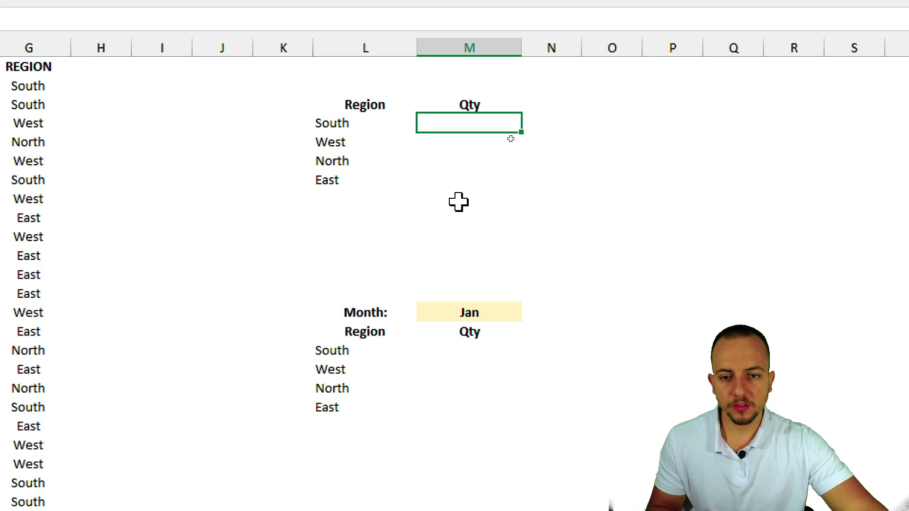
Type =count in South's Qty cell and compare the COUNT, COUNTA, COUNTBLANK and COUNTIF descriptions
type("=count")
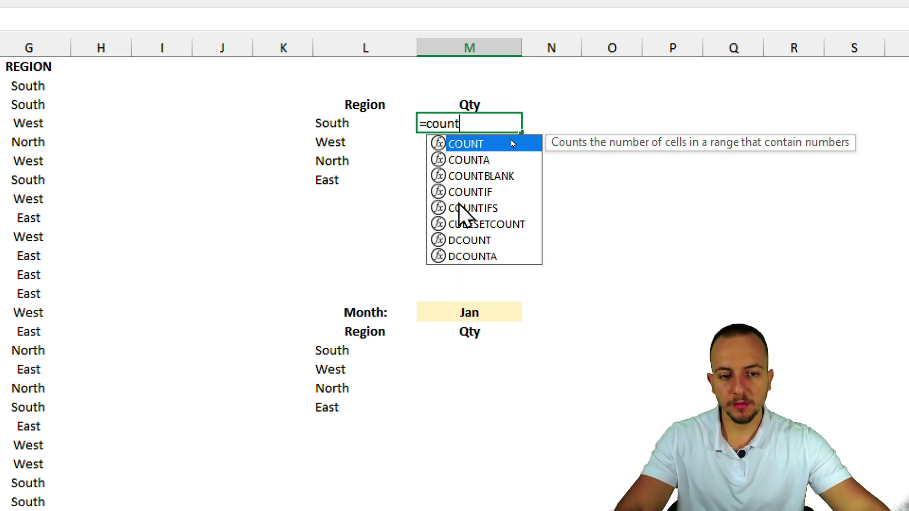
key("Down")
key("Down")
key("Down")
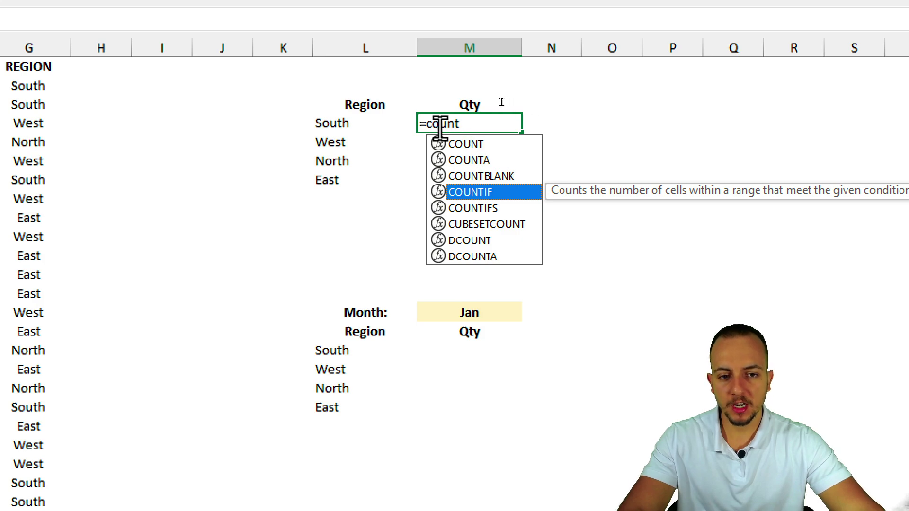
key("Up")
key("Up")
key("Up")
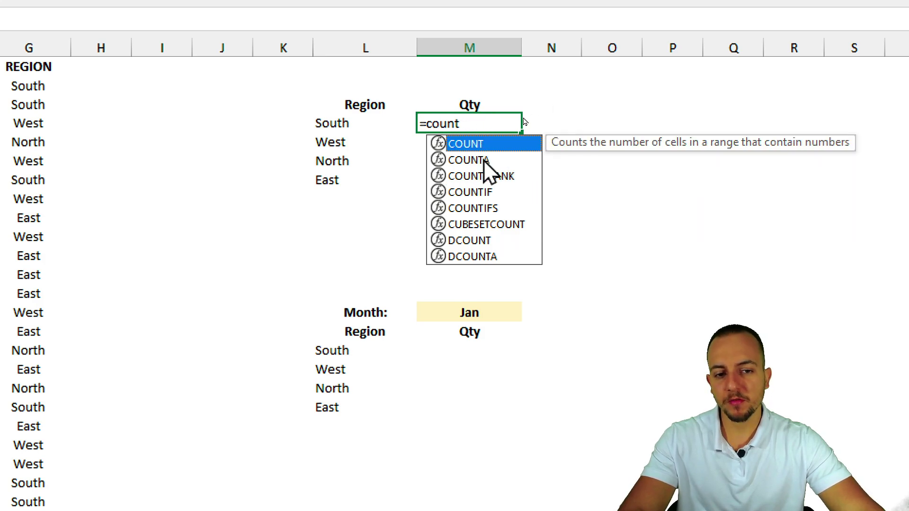
key("Down")
key("Down")
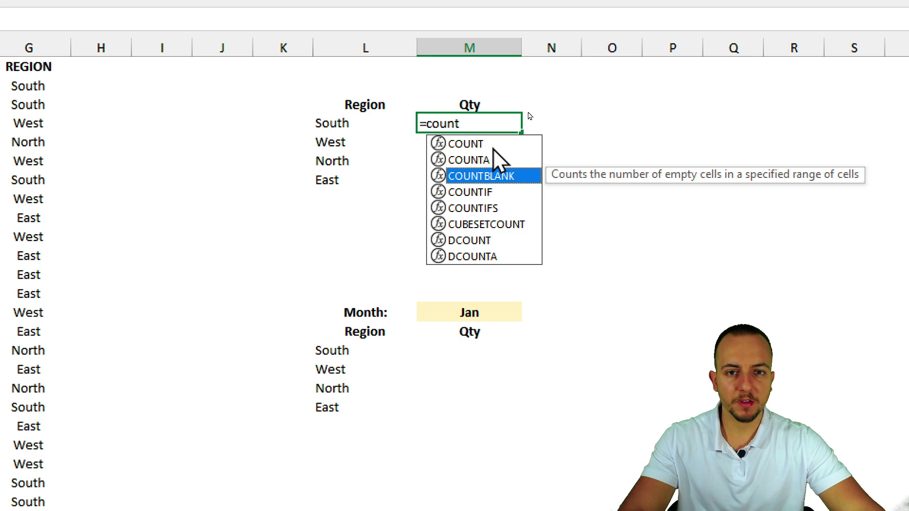
key("Up")
key("Up")
key("Down")
key("Down")
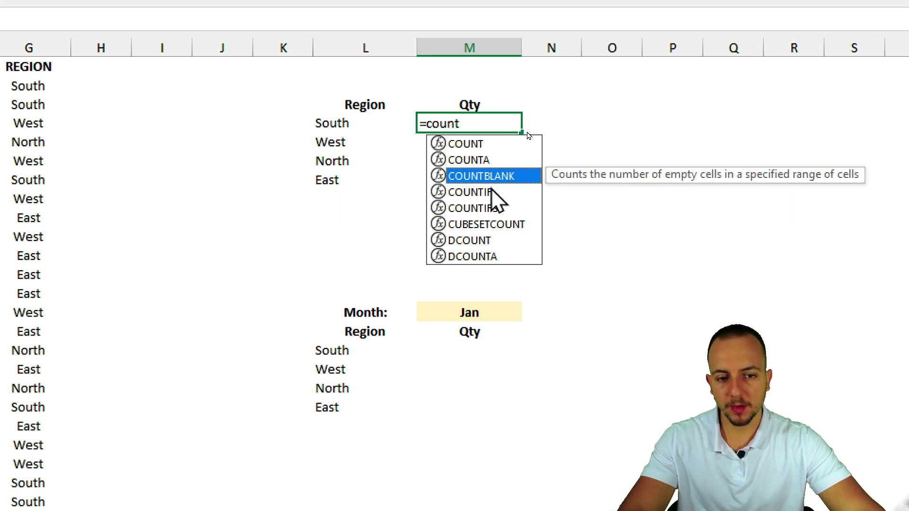
key("Down")
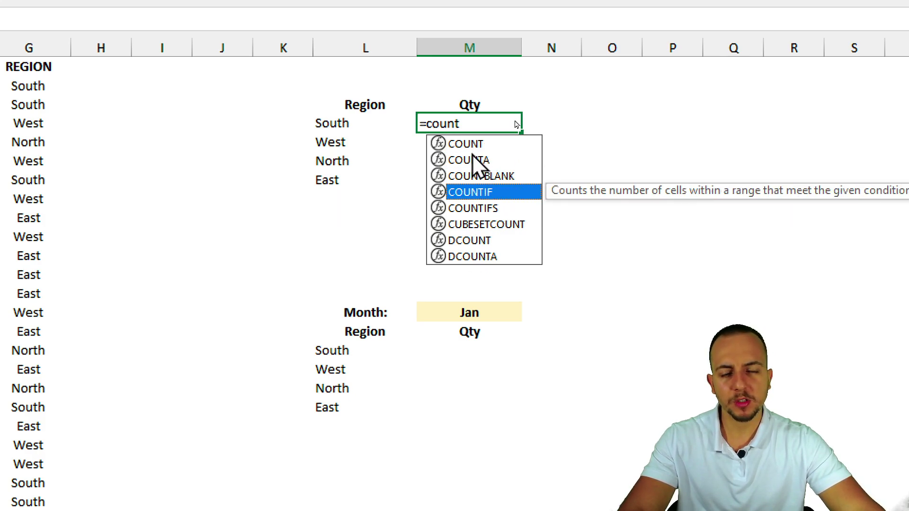
key("Up")
key("Up")
key("Up")
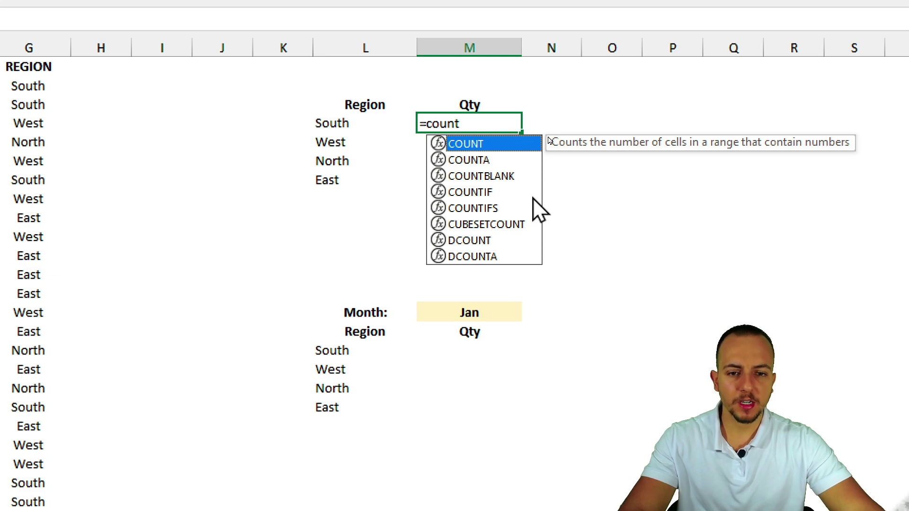
Compare the COUNTA, COUNTBLANK, COUNTIF and COUNTIFS suggestions, settling on COUNTIF
scroll(788, 301, "right", 2)
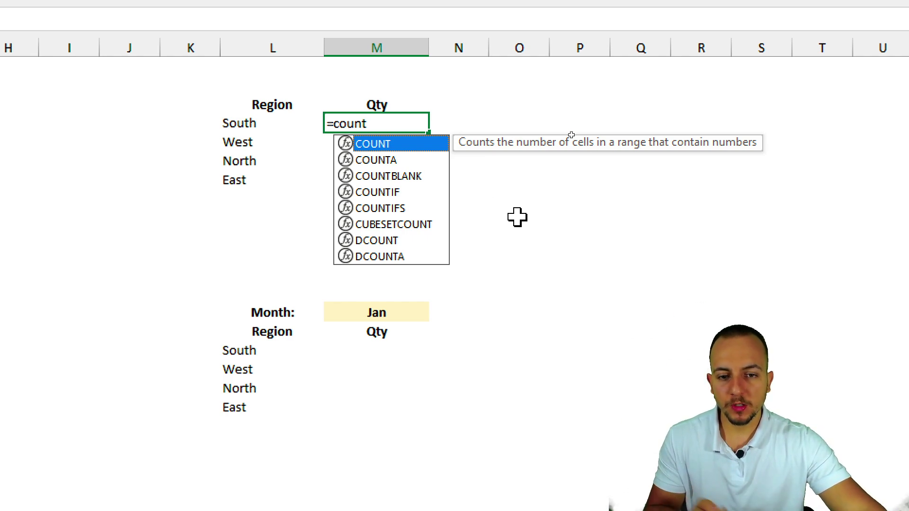
left_click(398, 163)
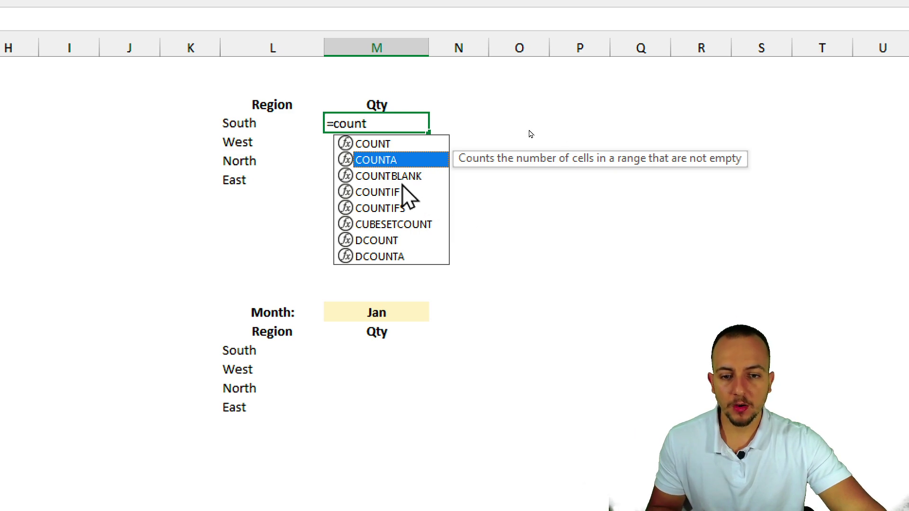
left_click(402, 179)
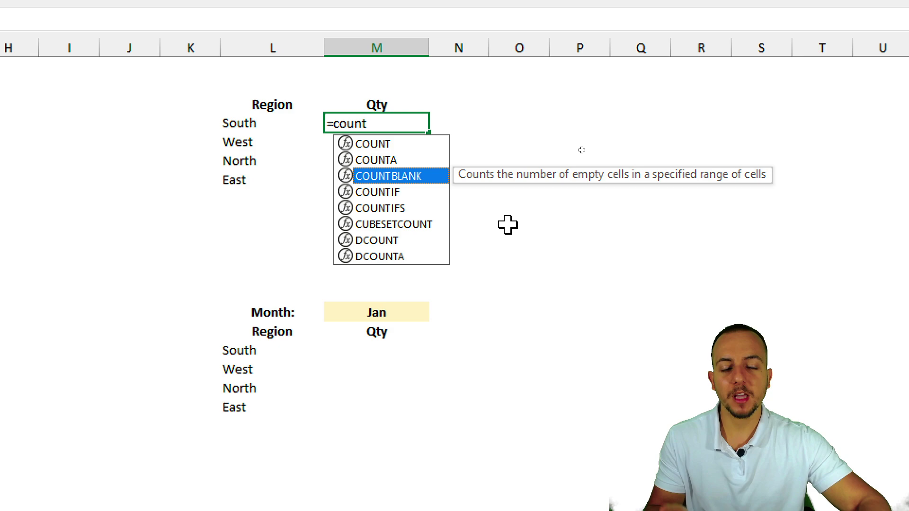
left_click(403, 191)
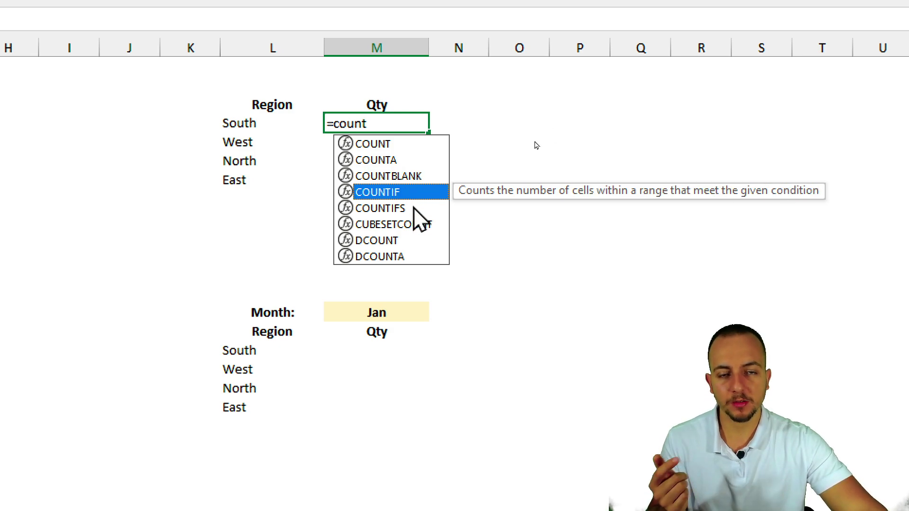
left_click(411, 209)
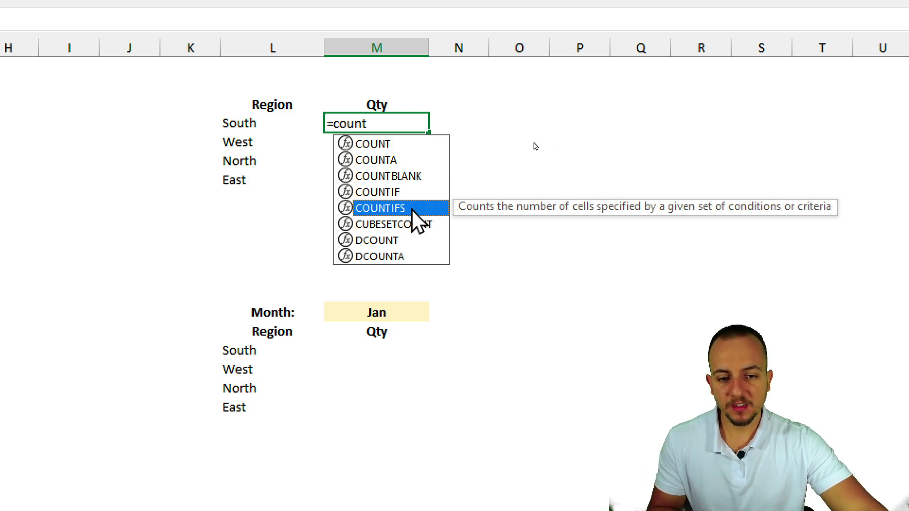
left_click(405, 198)
left_click(409, 208)
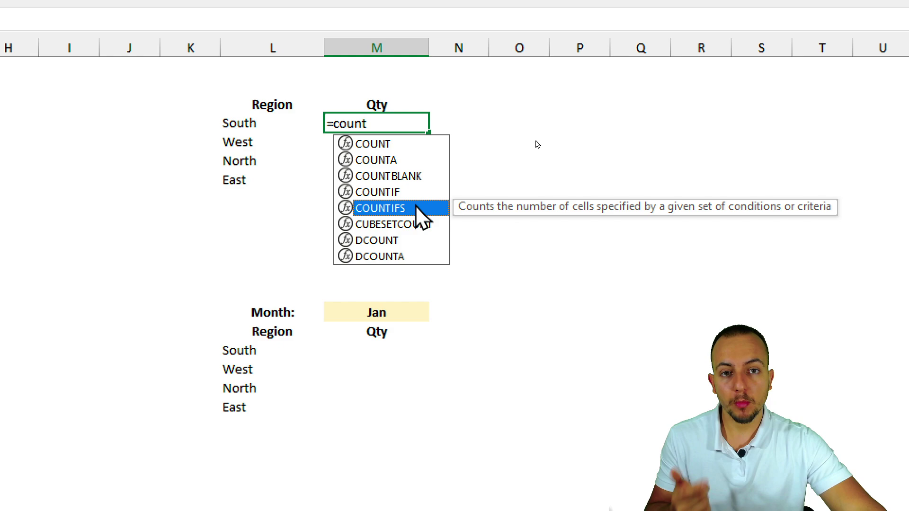
left_click(415, 190)
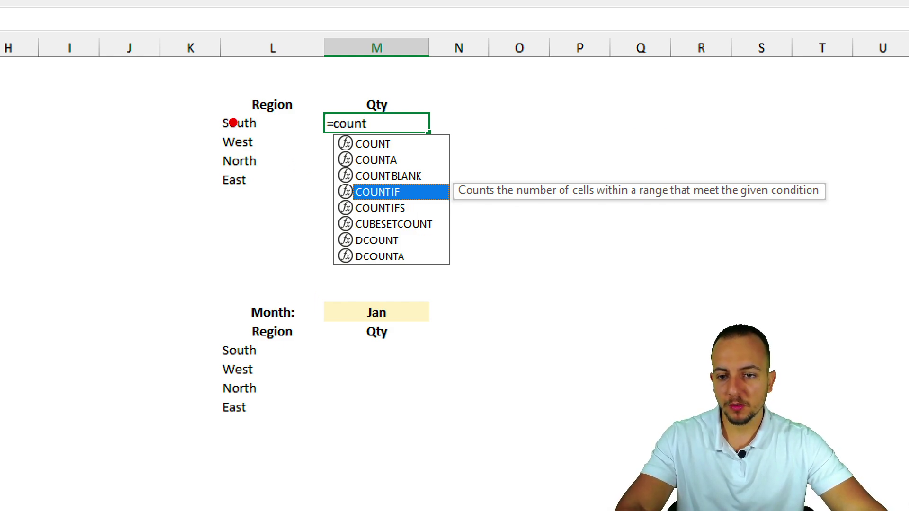
Insert COUNTIF and use the whole REGION column as its range, giving =COUNTIF(G:G,
double_click(402, 193)
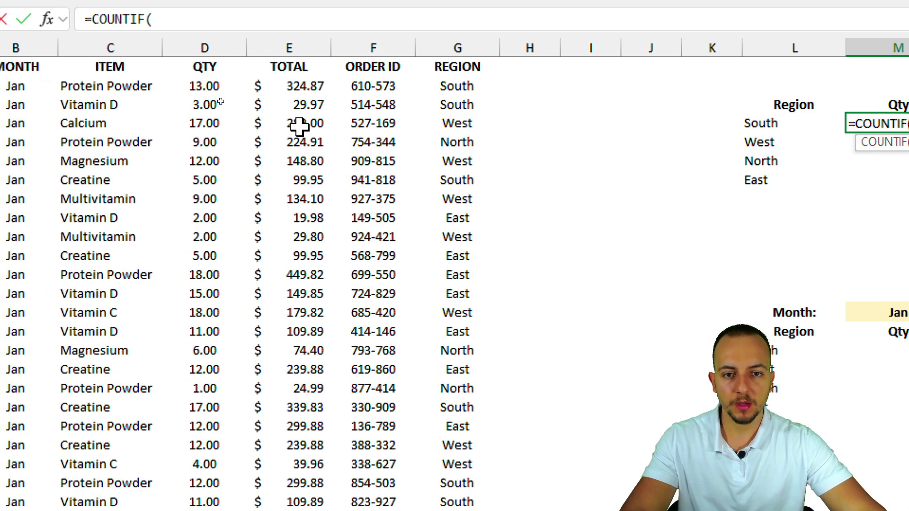
left_click_drag(436, 122, 451, 246)
left_click_drag(407, 112, 508, 274)
mouse_move(439, 37)
left_mouse_down()
mouse_move(473, 21)
mouse_move(450, 18)
left_mouse_up()
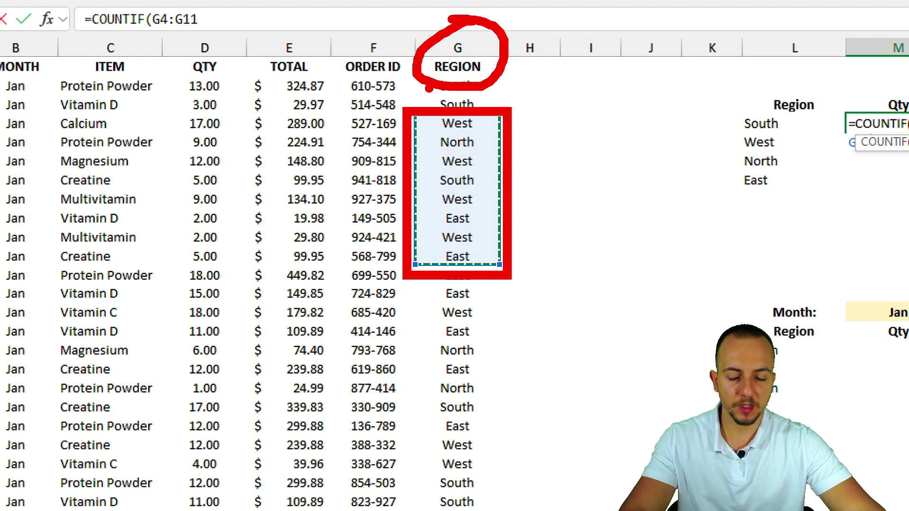
key("Escape")
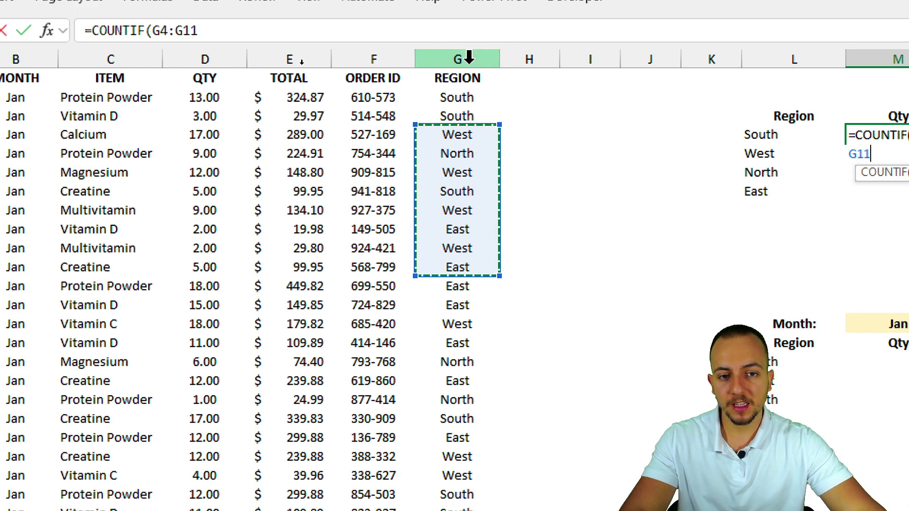
left_click(469, 58)
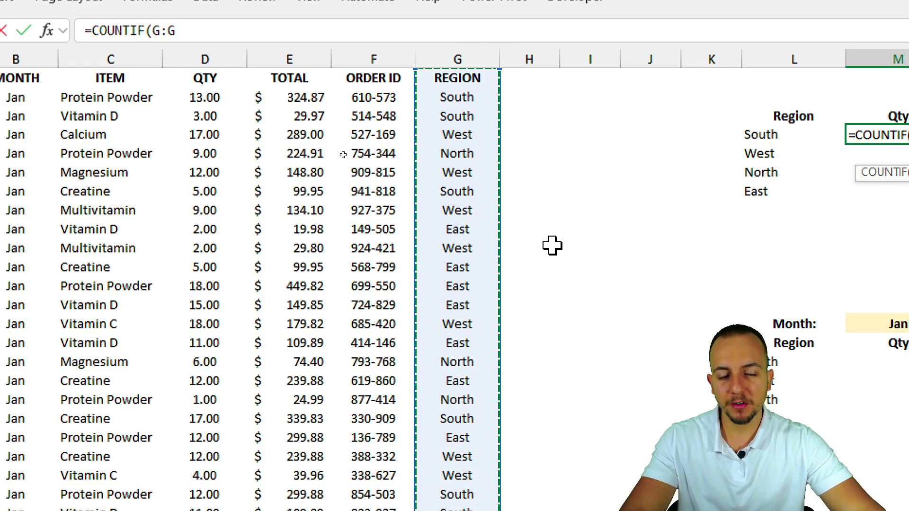
type(",")
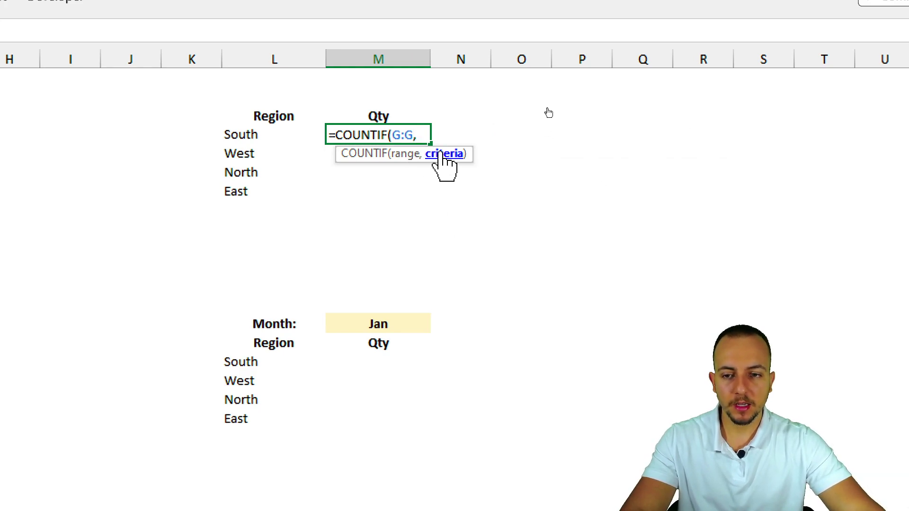
Finish M4 as =COUNTIF(G:G,"South"), returning 96 South orders
left_click(255, 138)
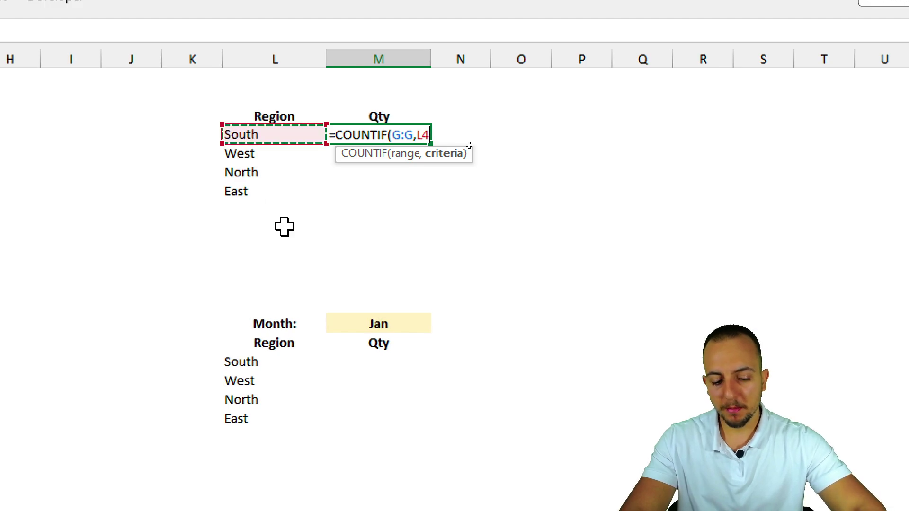
key("BackSpace")
key("BackSpace")
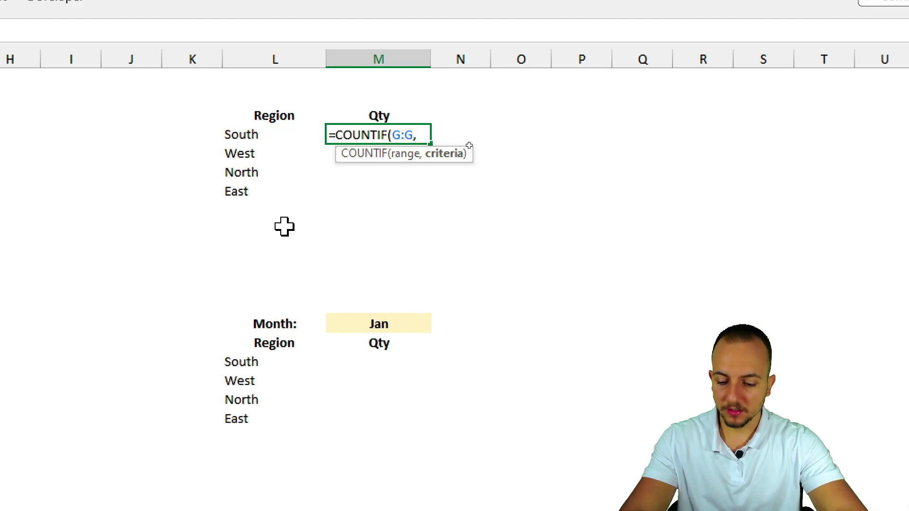
type("\"South")
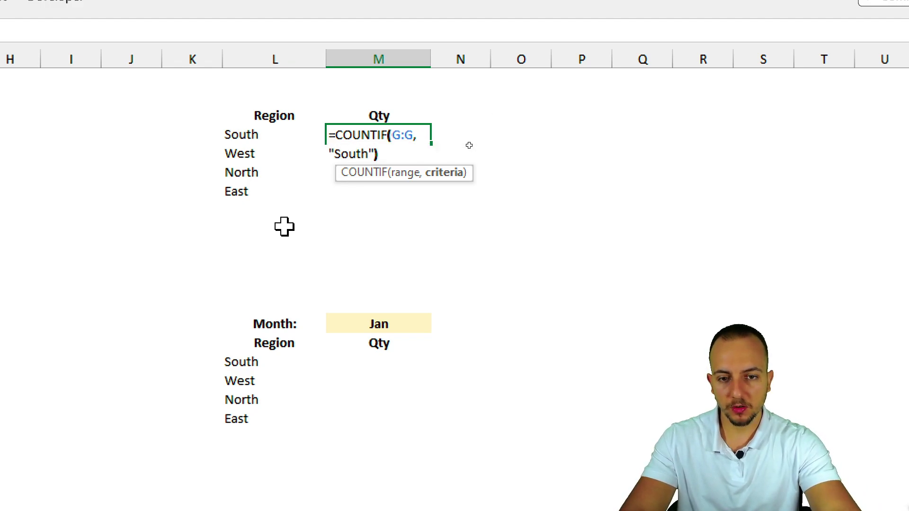
key("Return")
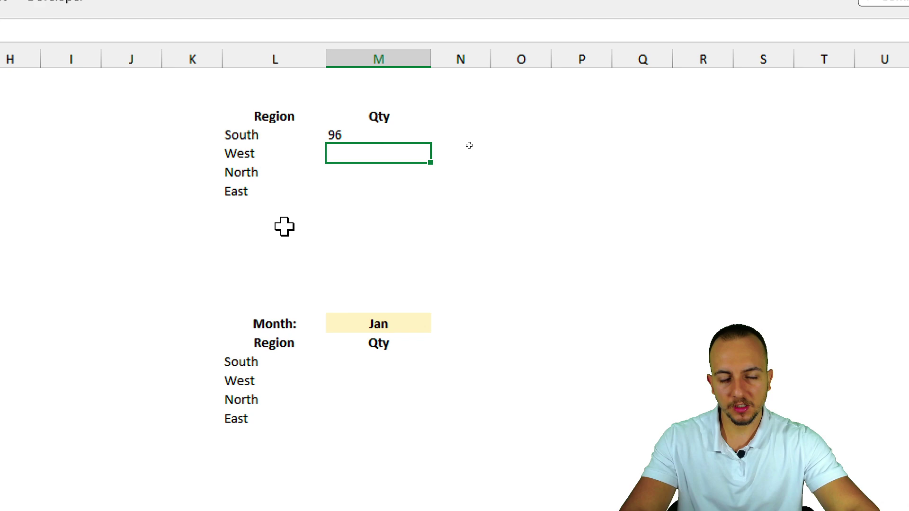
Copy the formula down to M7, where every region shows 96, then reopen M4's hardcoded South text
double_click(358, 135)
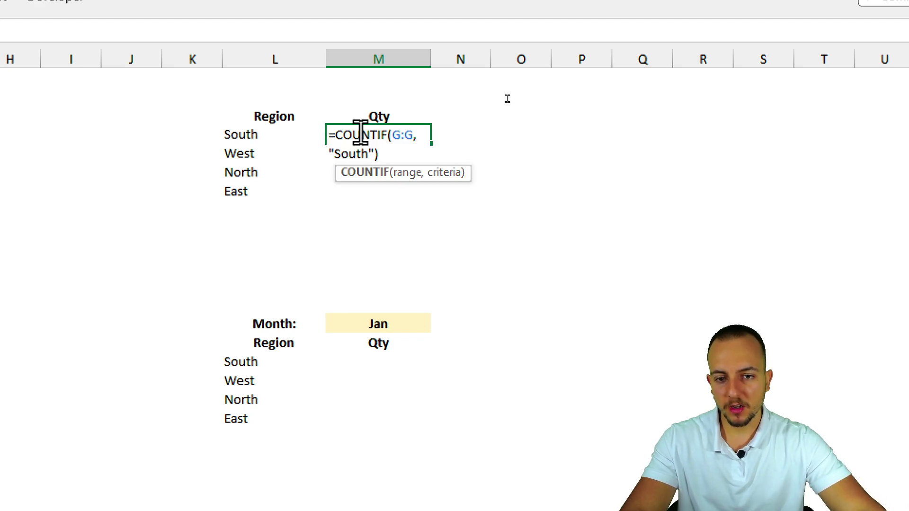
key("Escape")
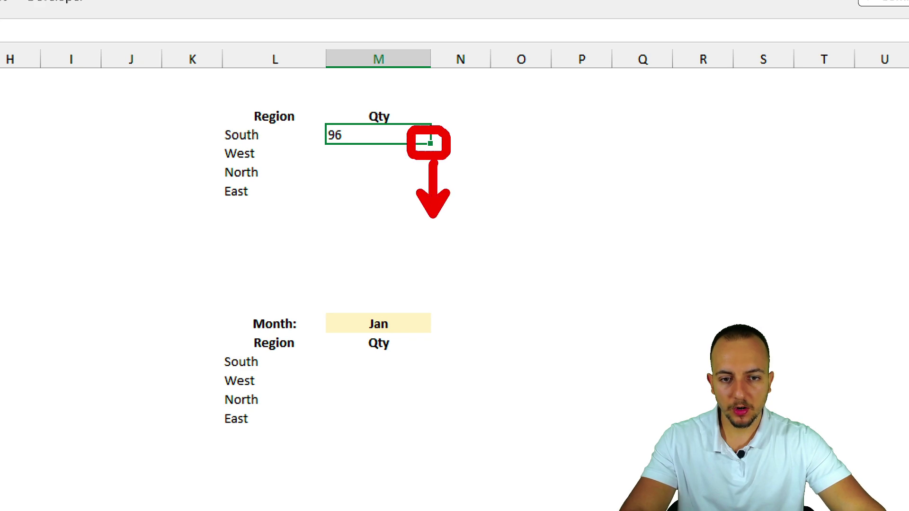
left_click_drag(430, 142, 416, 208)
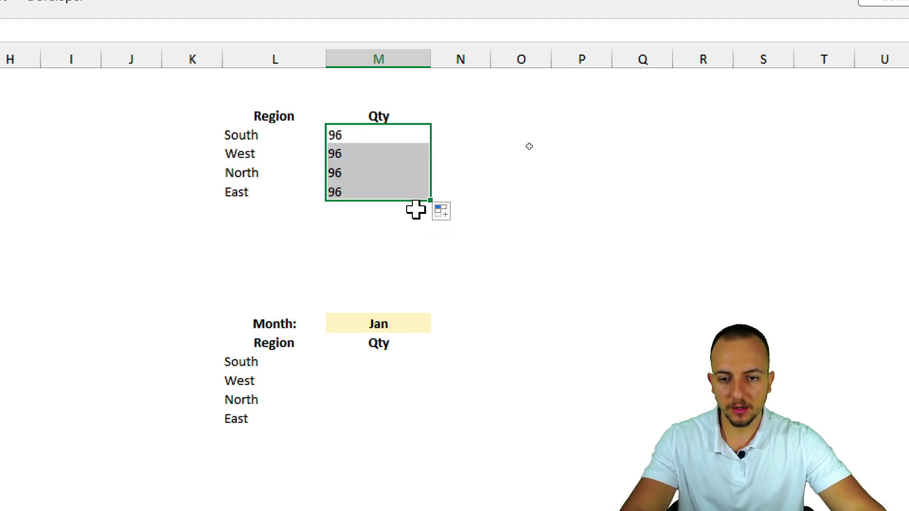
double_click(370, 156)
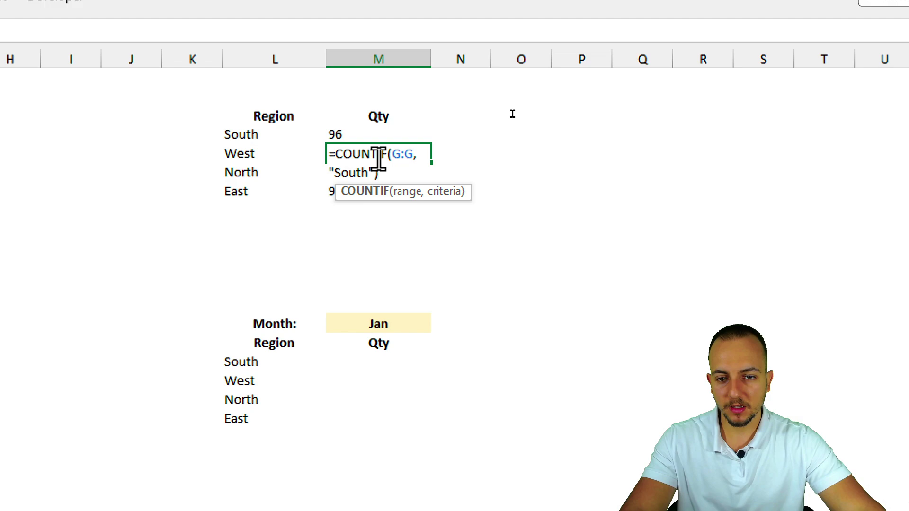
double_click(353, 173)
key("Escape")
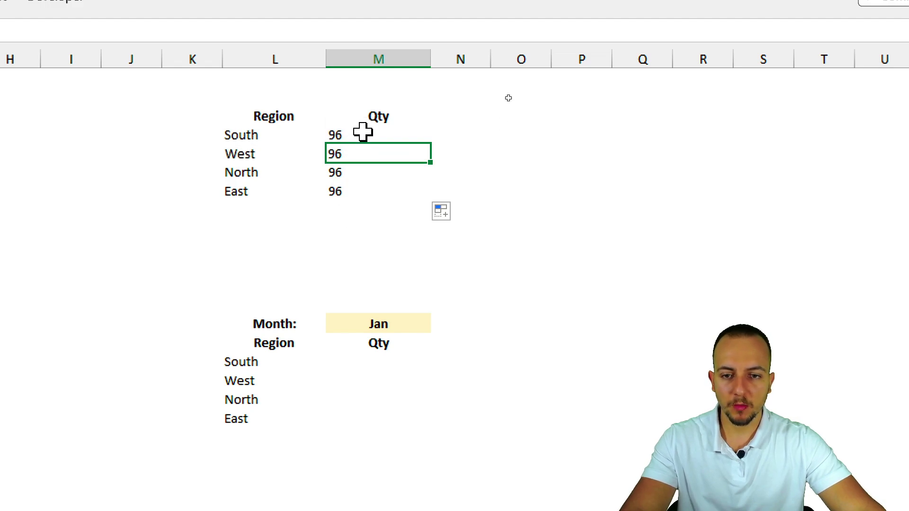
double_click(363, 135)
left_click(365, 156)
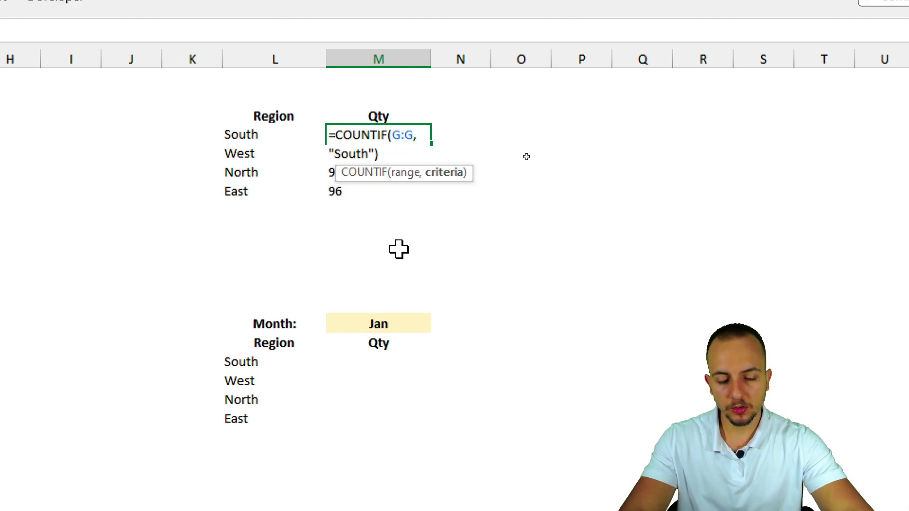
Replace "South" with L4 in M4's COUNTIF and fill to M7, giving 96, 122, 60, 57
key("BackSpace")
key("BackSpace")
key("BackSpace")
key("BackSpace")
key("BackSpace")
key("BackSpace")
key("BackSpace")
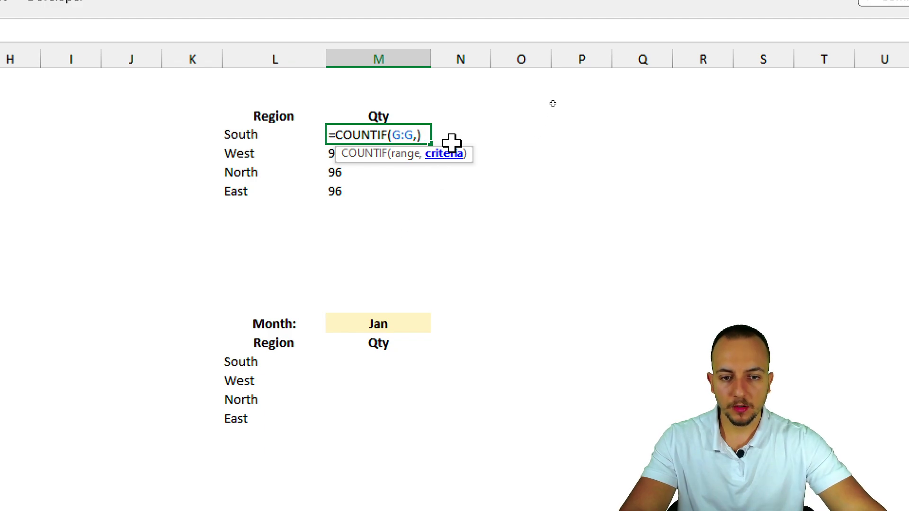
left_click(265, 134)
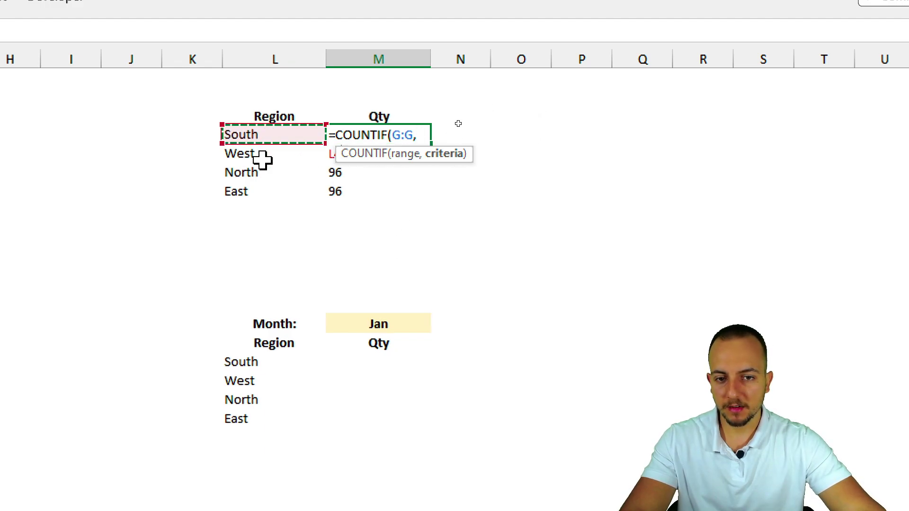
type(")")
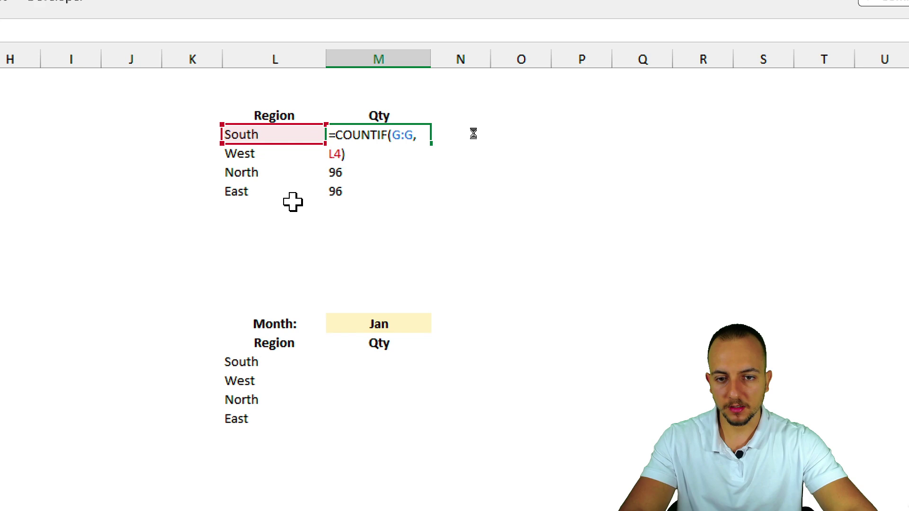
key("Return")
left_click(356, 135)
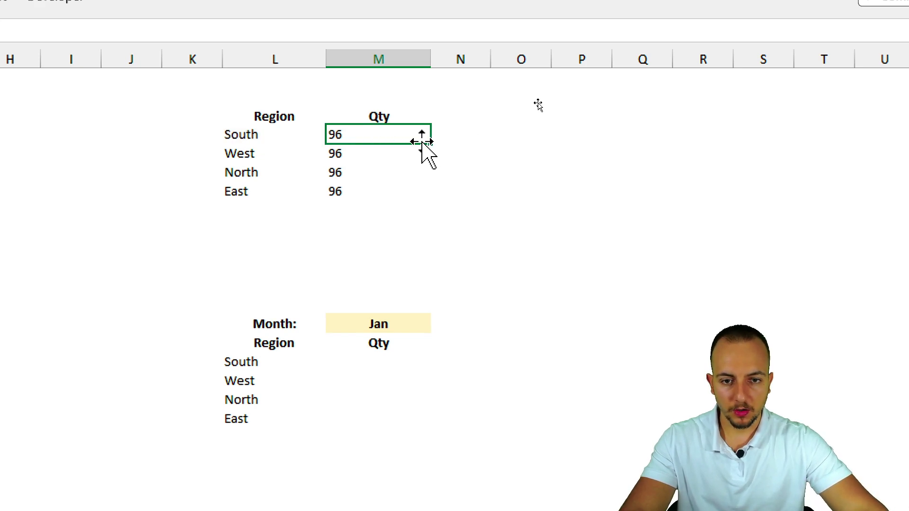
left_click_drag(430, 143, 418, 193)
left_click(371, 268)
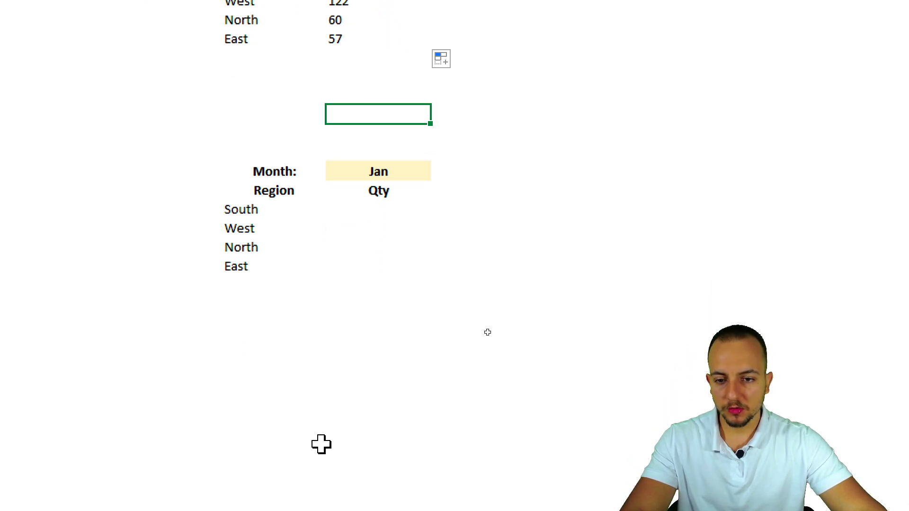
Start a COUNTIFS formula in the Jan table's South Qty cell from the =counti suggestions
left_click(367, 209)
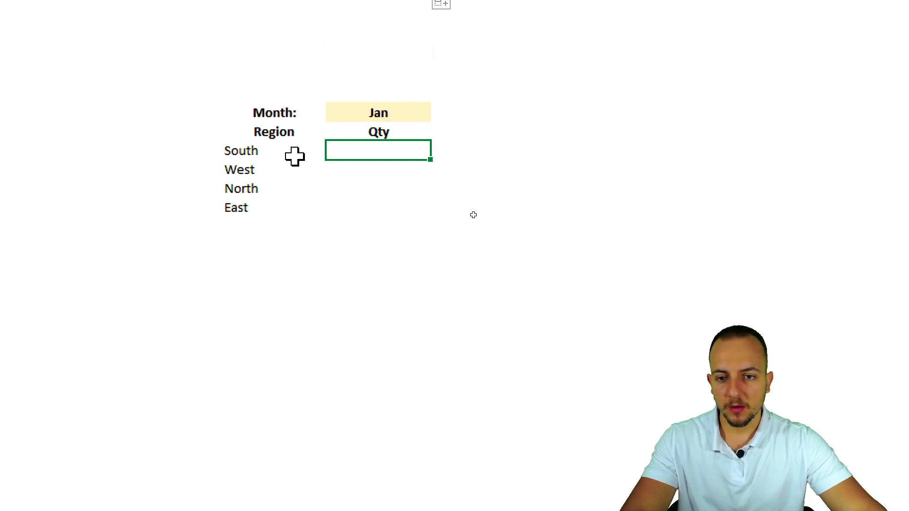
type("=counti")
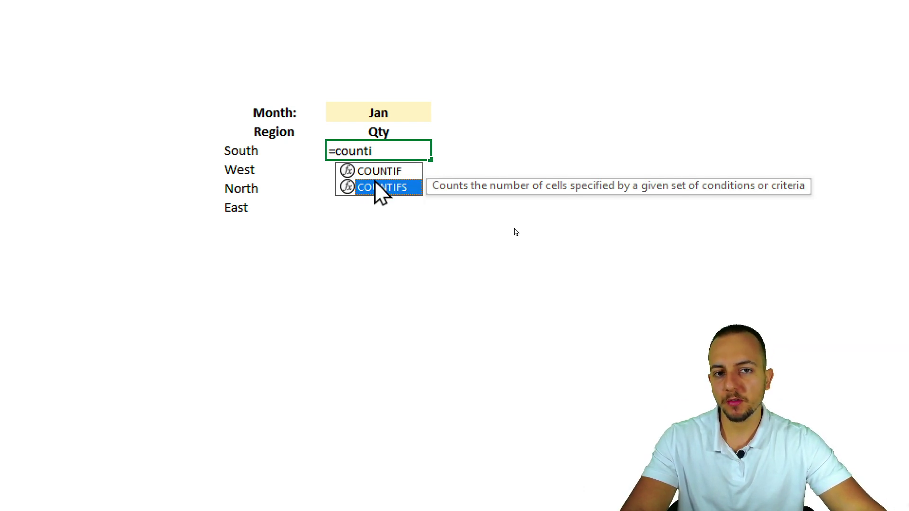
mouse_move(341, 91)
left_mouse_down()
mouse_move(433, 127)
mouse_move(496, 82)
left_mouse_up()
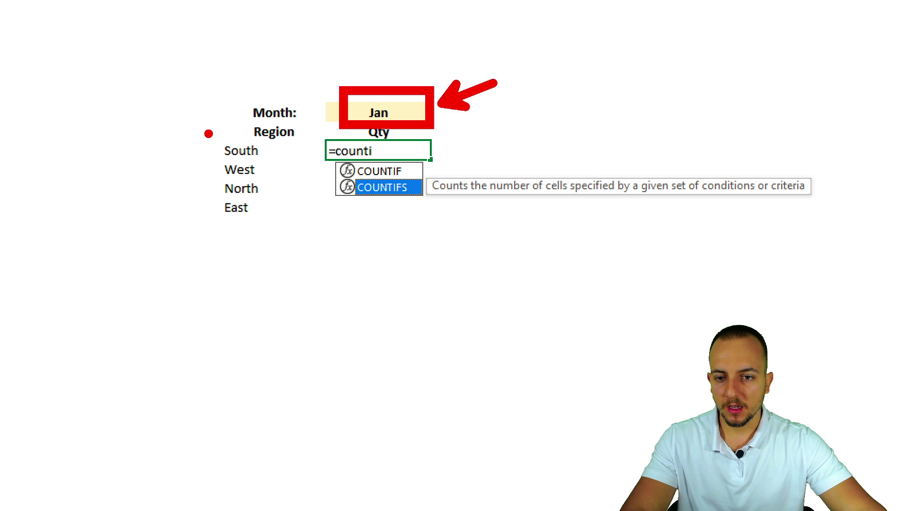
left_click_drag(208, 134, 205, 132)
left_click_drag(321, 295, 260, 244)
left_click_drag(267, 270, 287, 246)
left_click_drag(256, 320, 305, 392)
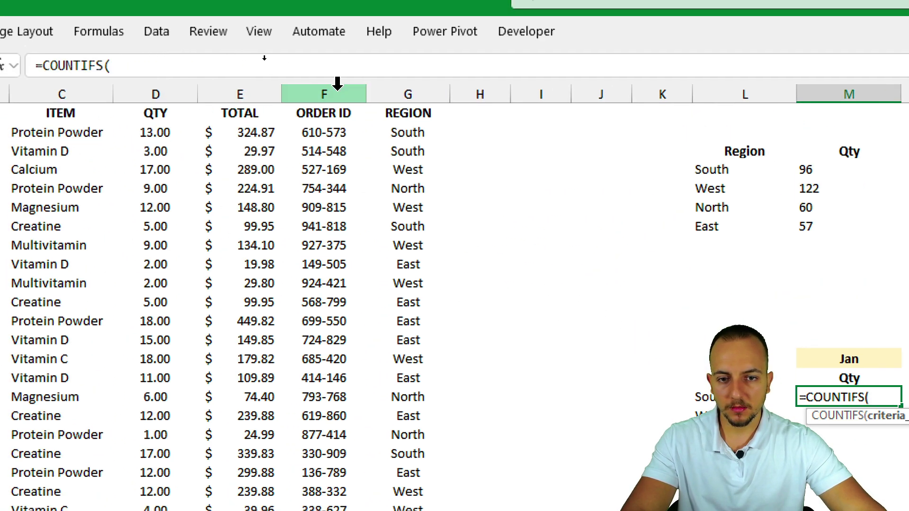
Give COUNTIFS its first pair: the MONTH column B:B matched against the Jan cell M14
left_click(397, 94)
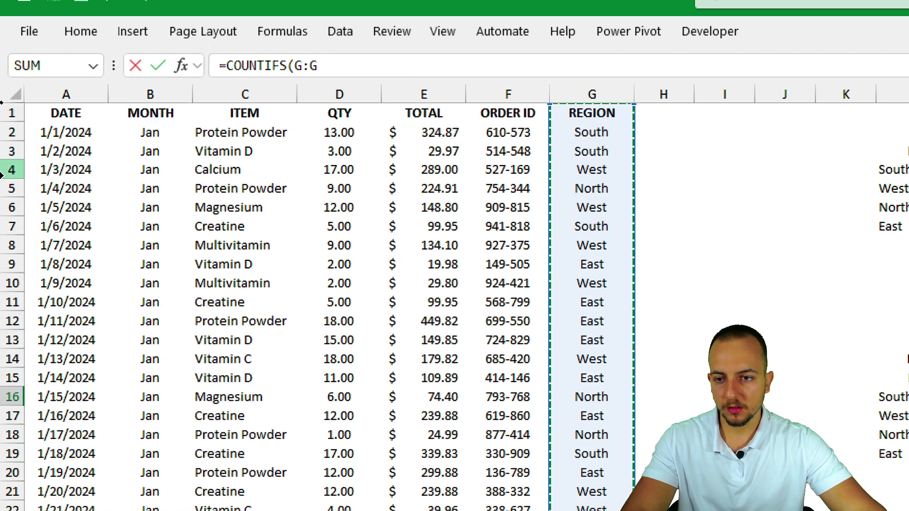
left_click(152, 95)
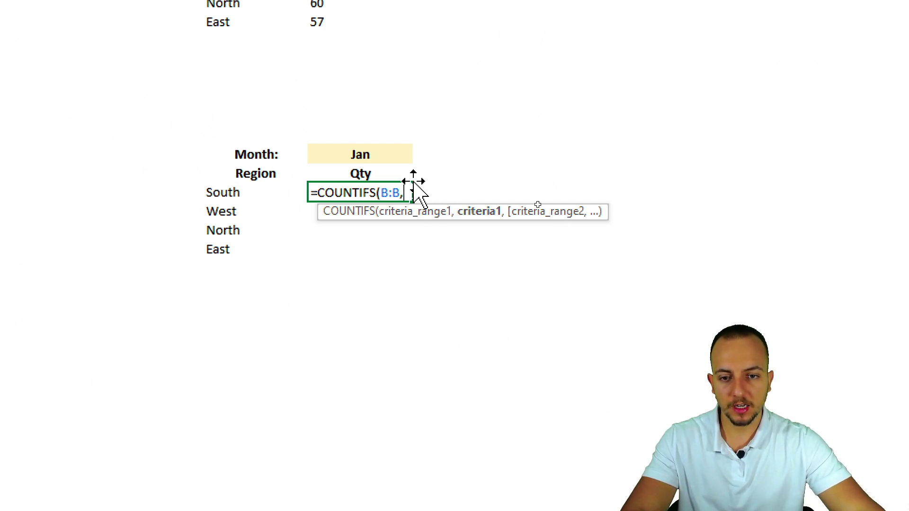
left_click(379, 159)
left_click_drag(404, 131, 399, 142)
left_click_drag(504, 122, 414, 133)
left_click_drag(433, 116, 436, 142)
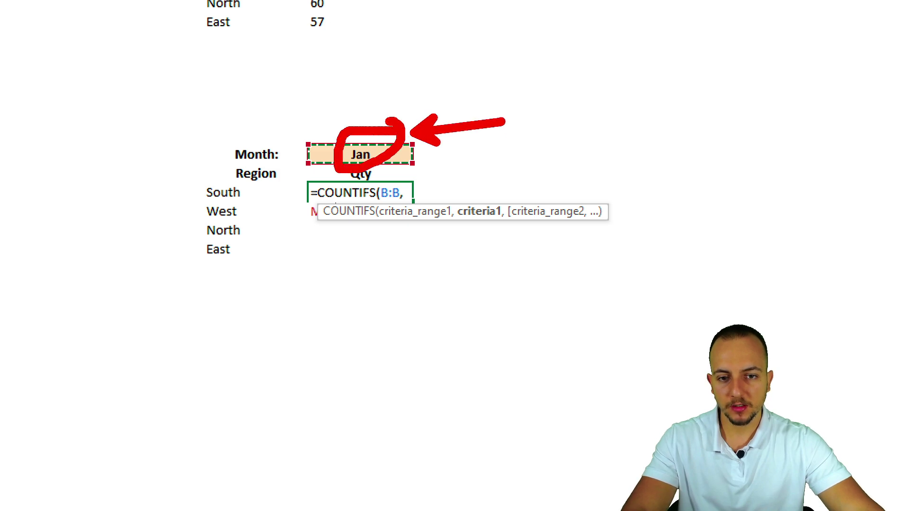
type(",")
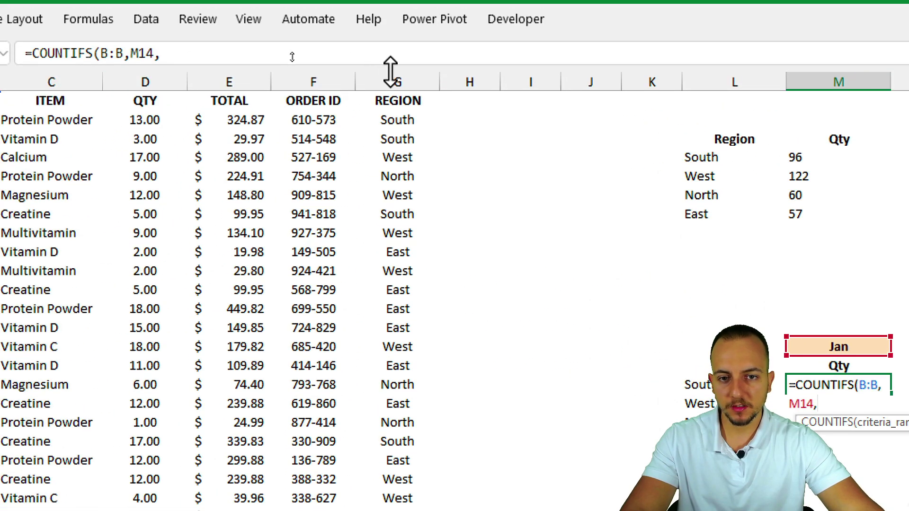
Add REGION column G:G matched to L16 and close the formula, returning 7 for South
left_click(390, 76)
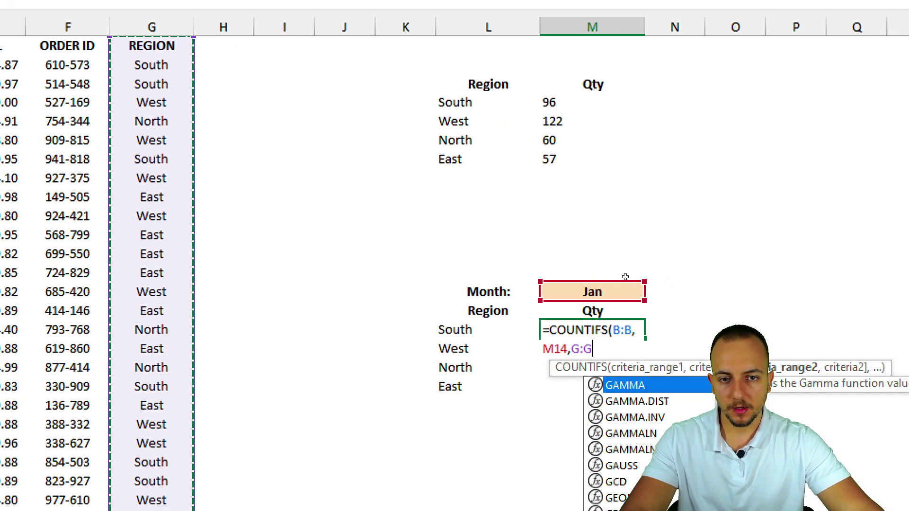
type(",")
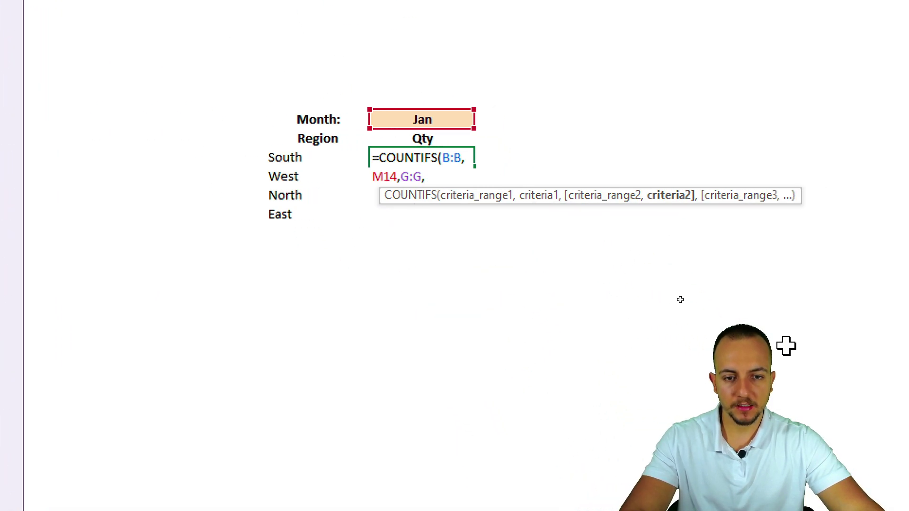
left_click(318, 157)
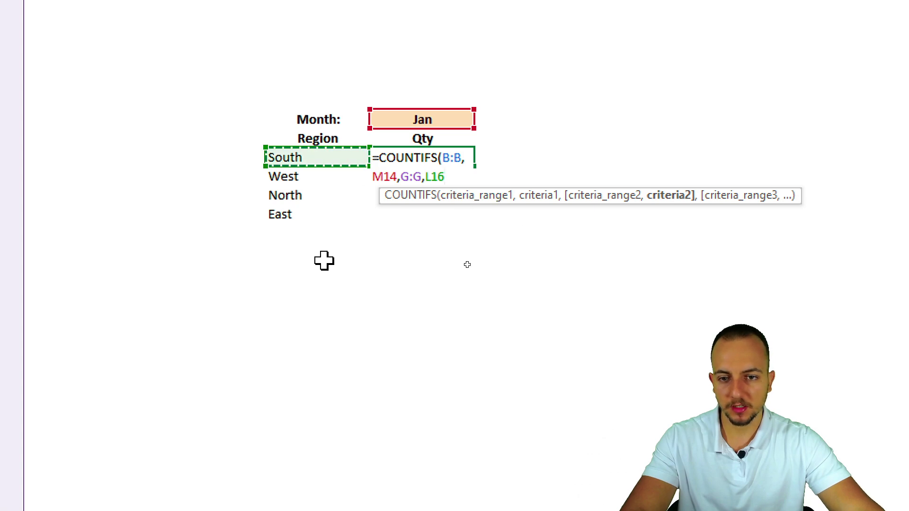
type(")")
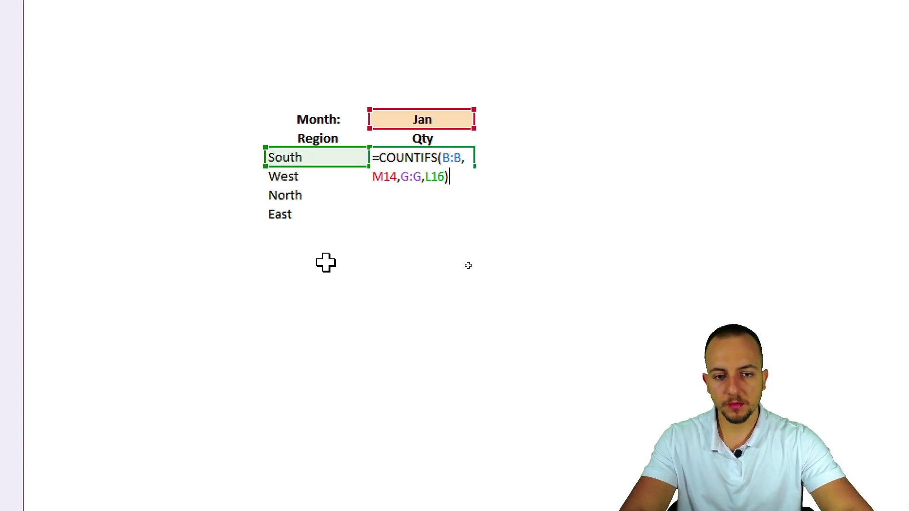
key("Return")
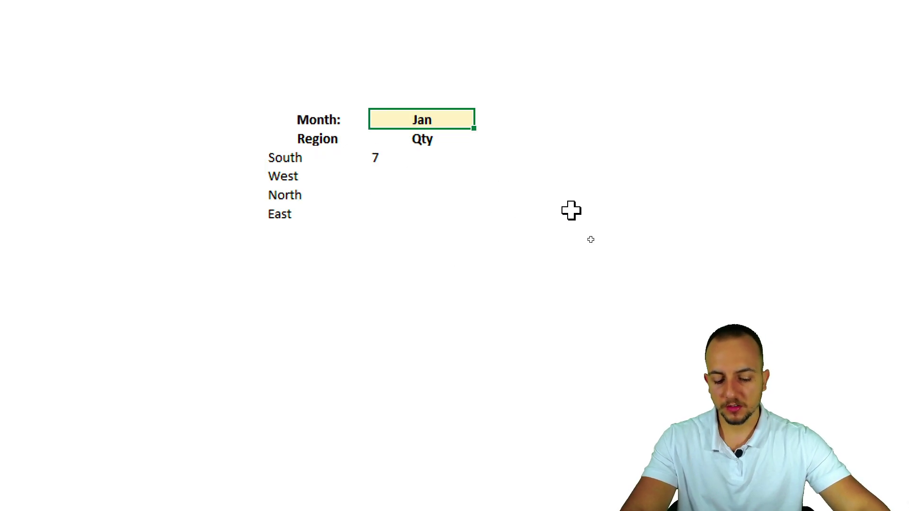
Change the Month cell from Jan to Mar so South's count recalculates to 10
type("Mar")
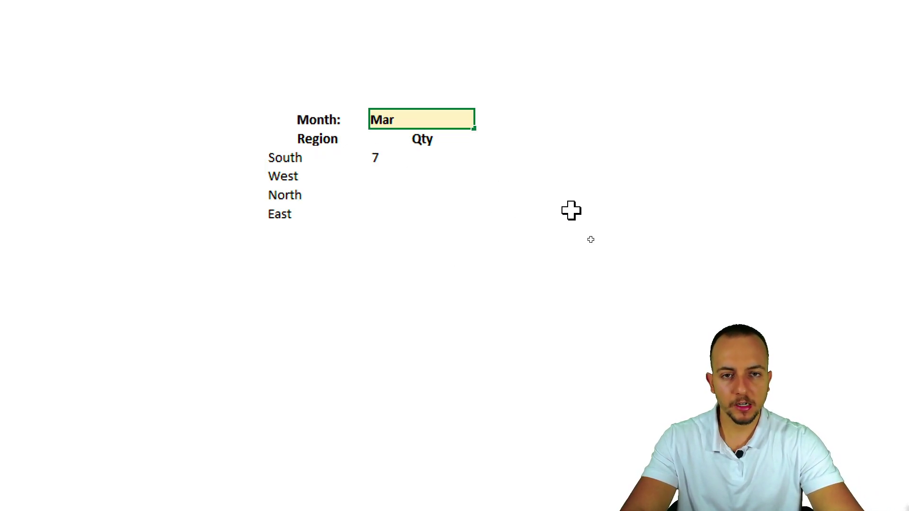
key("Return")
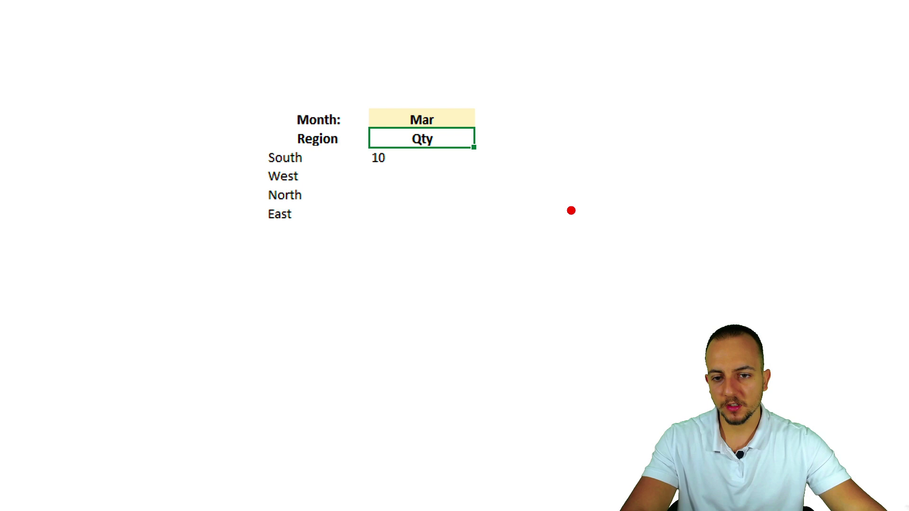
left_click_drag(364, 147, 445, 240)
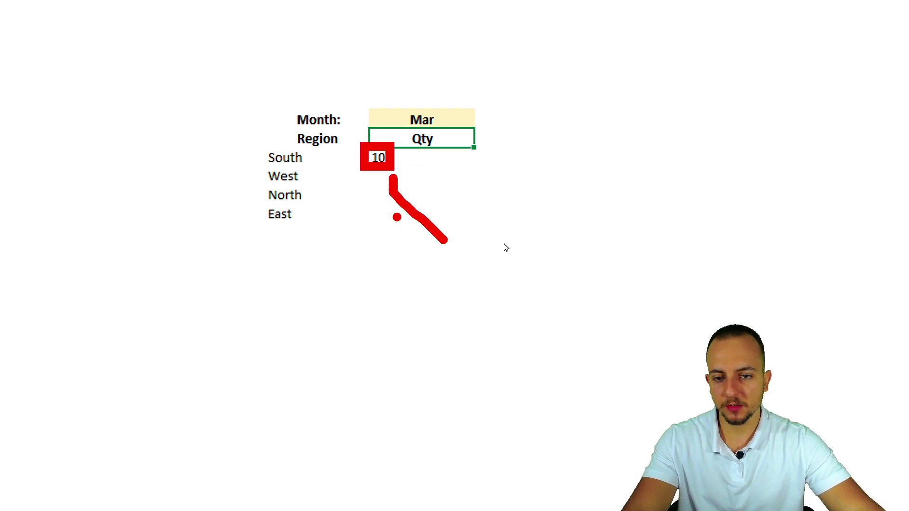
key("Escape")
left_click_drag(297, 156, 383, 146)
Select the South count of 10 and the Mar month cell to review the result
left_click(393, 154)
left_click(432, 117)
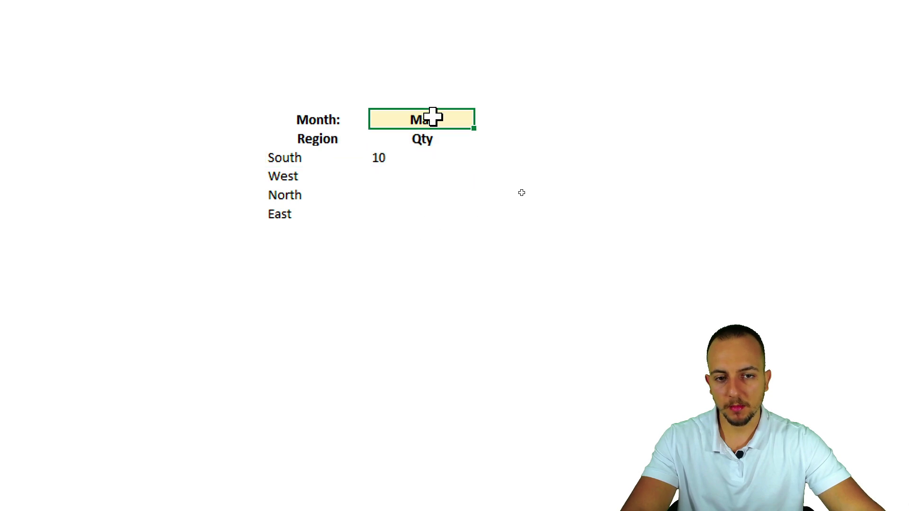
left_click(413, 157)
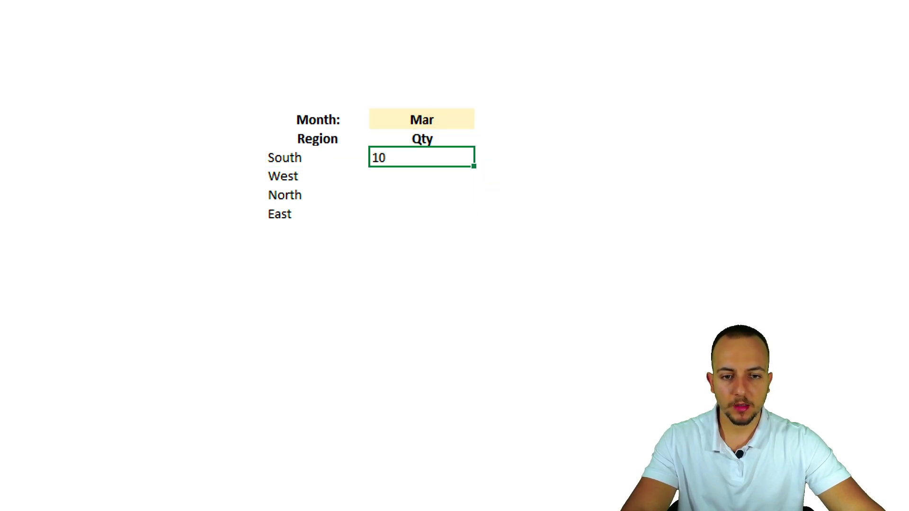
left_click_drag(478, 142, 484, 141)
left_click_drag(463, 181, 462, 226)
left_click_drag(447, 204, 477, 205)
key("Escape")
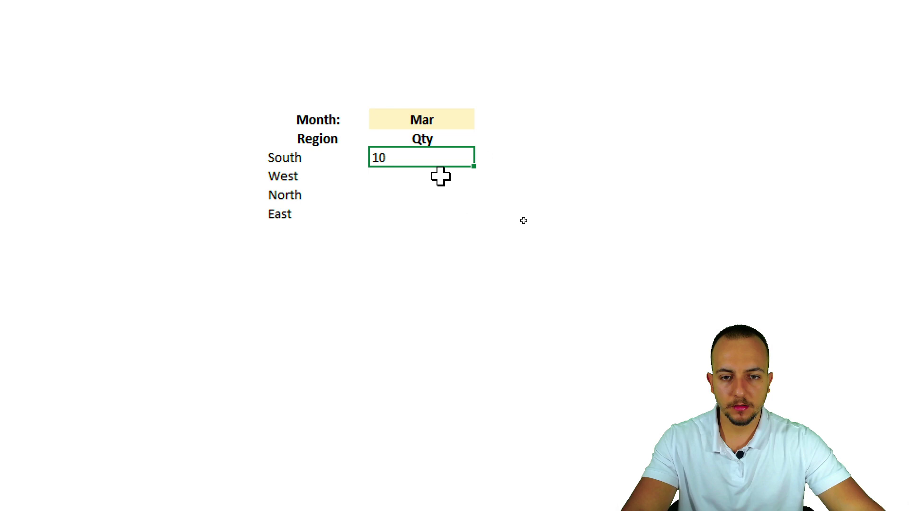
Lock the month criterion in South's COUNTIFS formula as $M$14, still returning 10
double_click(423, 157)
key("ctrl+2")
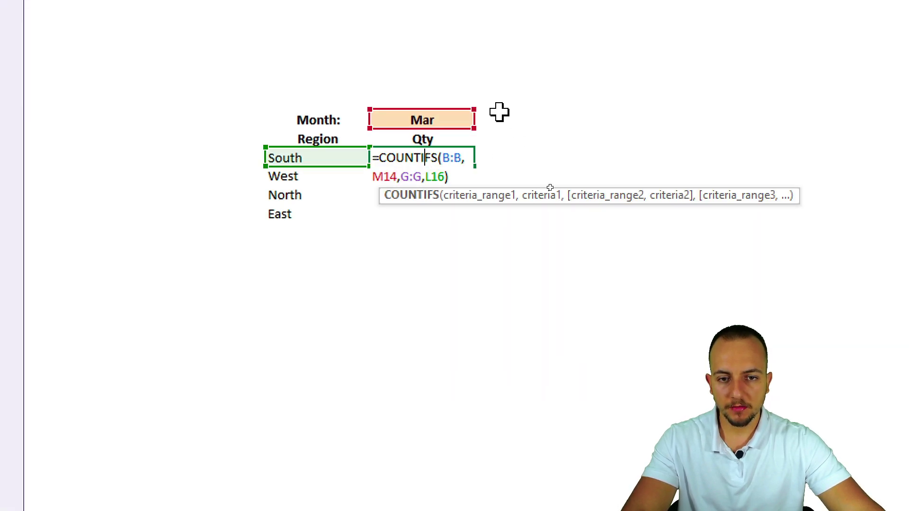
mouse_move(481, 91)
left_mouse_down()
mouse_move(445, 85)
mouse_move(494, 123)
mouse_move(452, 90)
left_mouse_up()
left_click_drag(501, 93, 571, 68)
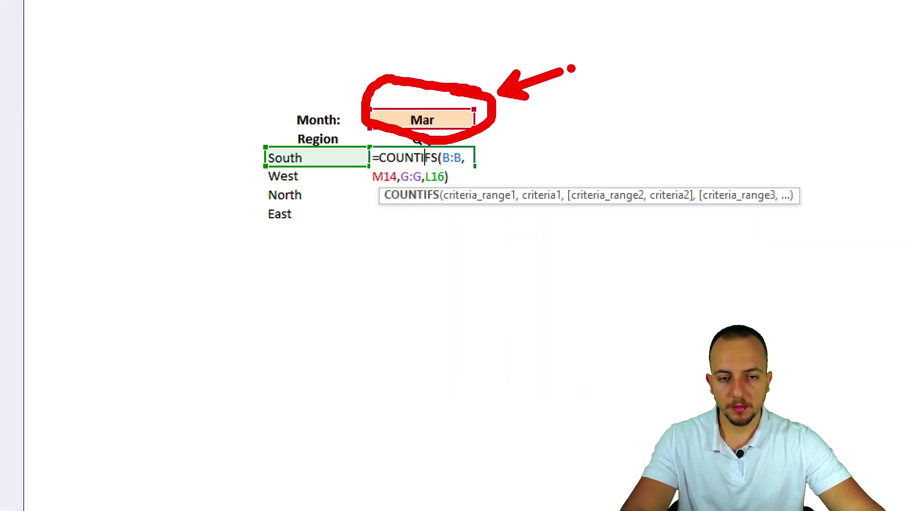
key("e")
left_click_drag(498, 188, 507, 111)
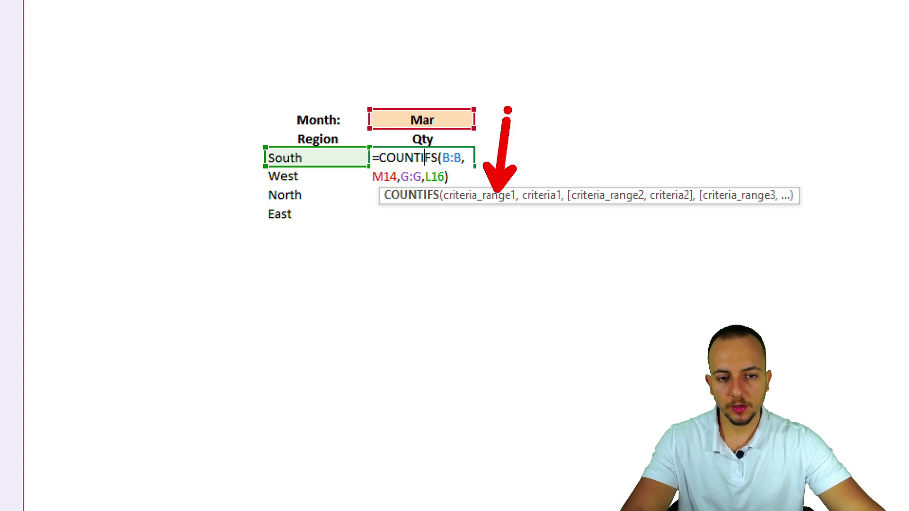
key("e")
mouse_move(370, 109)
left_mouse_down()
mouse_move(488, 130)
mouse_move(566, 113)
left_mouse_up()
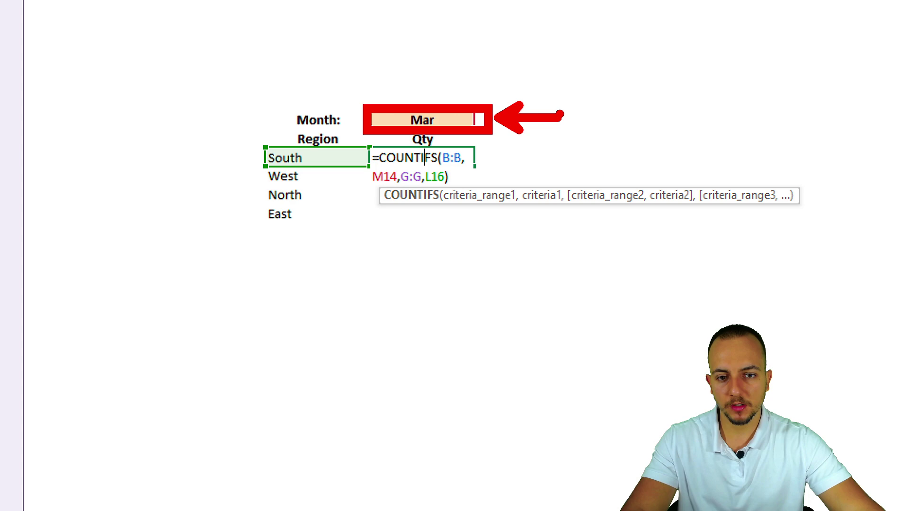
key("Escape")
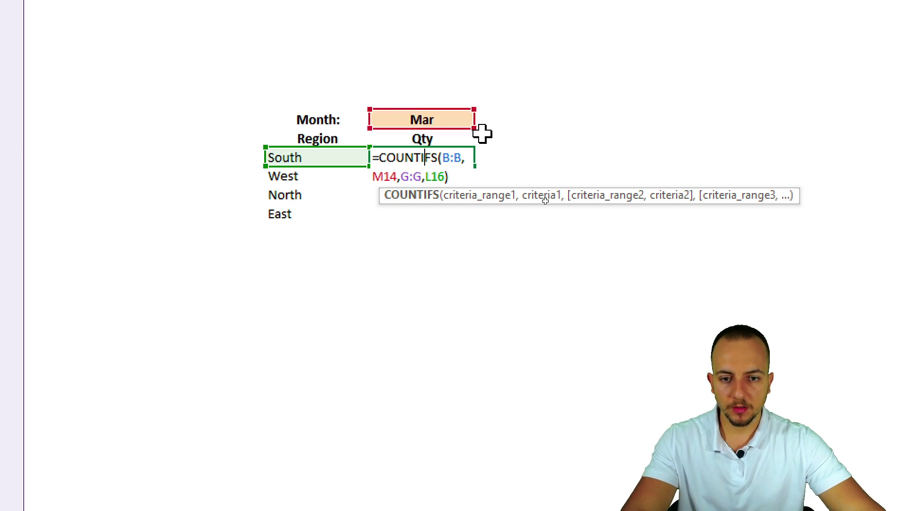
double_click(375, 175)
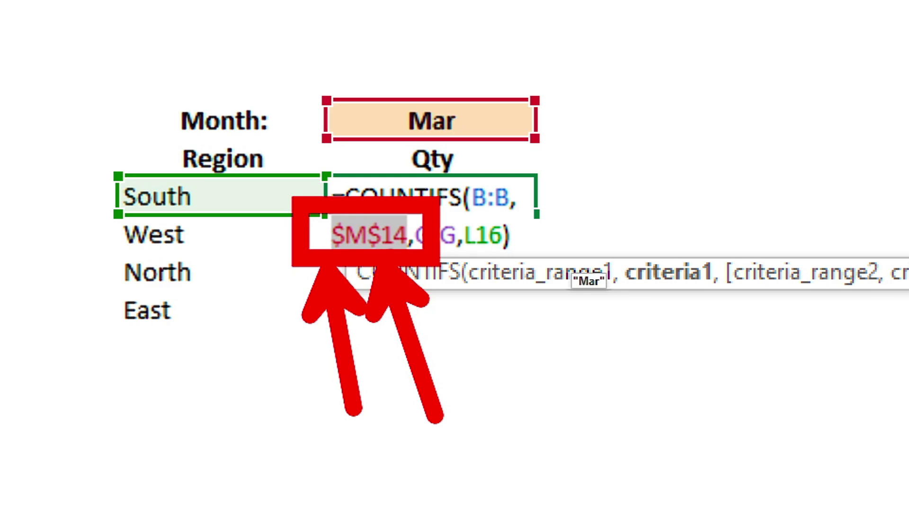
key("Return")
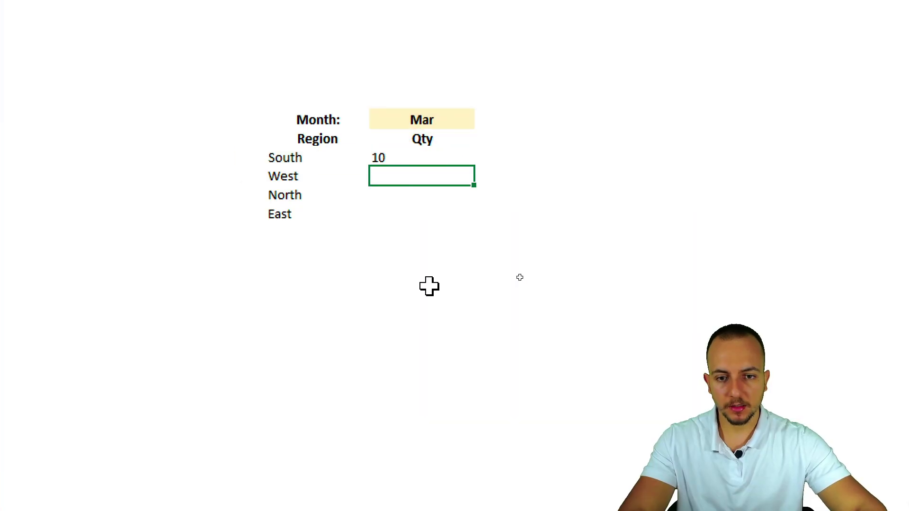
Fill the South COUNTIFS formula down to West, North and East
left_click(454, 158)
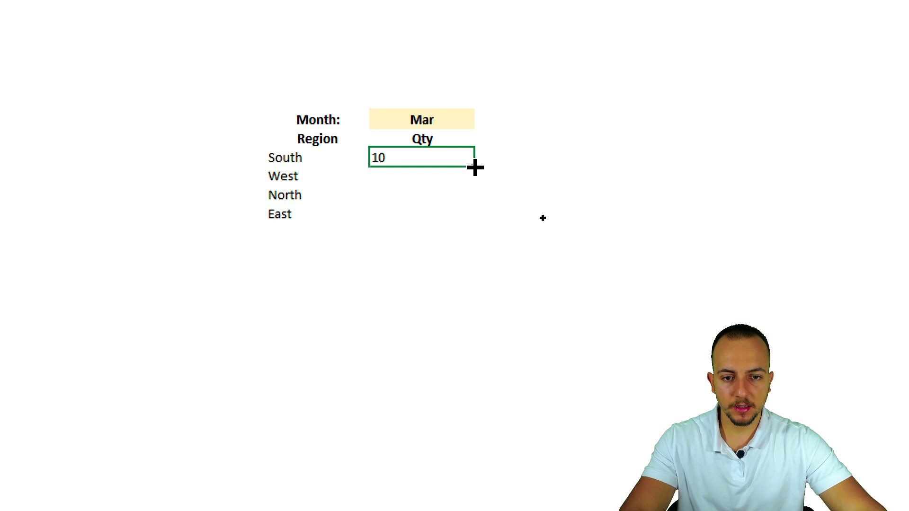
left_click_drag(474, 166, 467, 223)
left_click(398, 270)
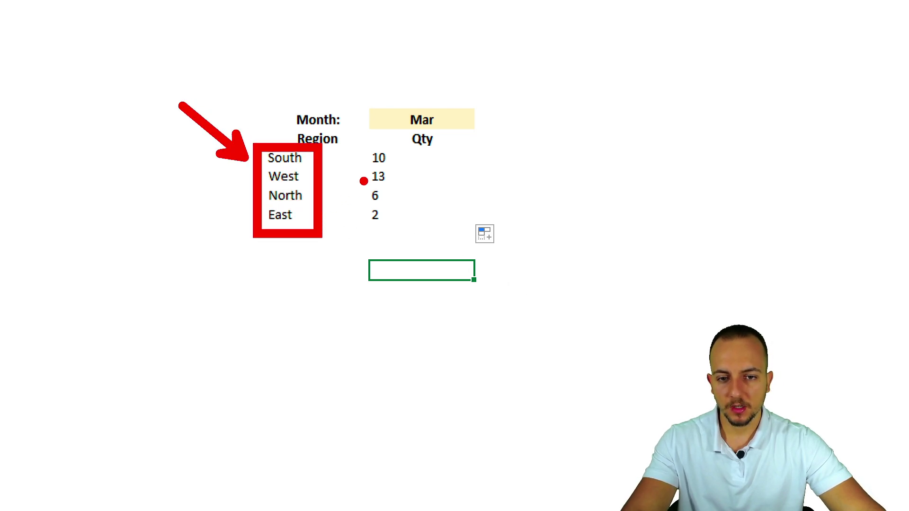
Switch the month back to Jan, showing region counts 7, 10, 5 and 9
left_click(423, 118)
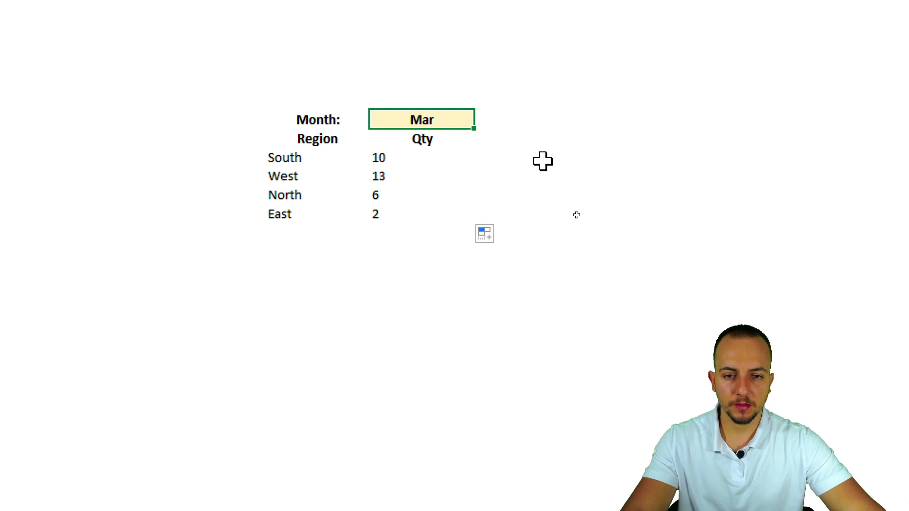
type("Jan")
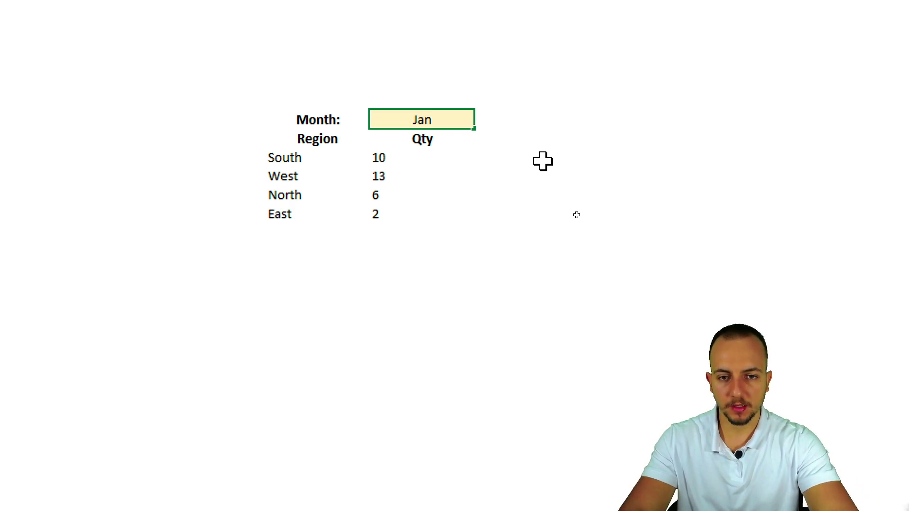
key("Return")
left_click_drag(314, 154, 428, 212)
left_click(344, 134)
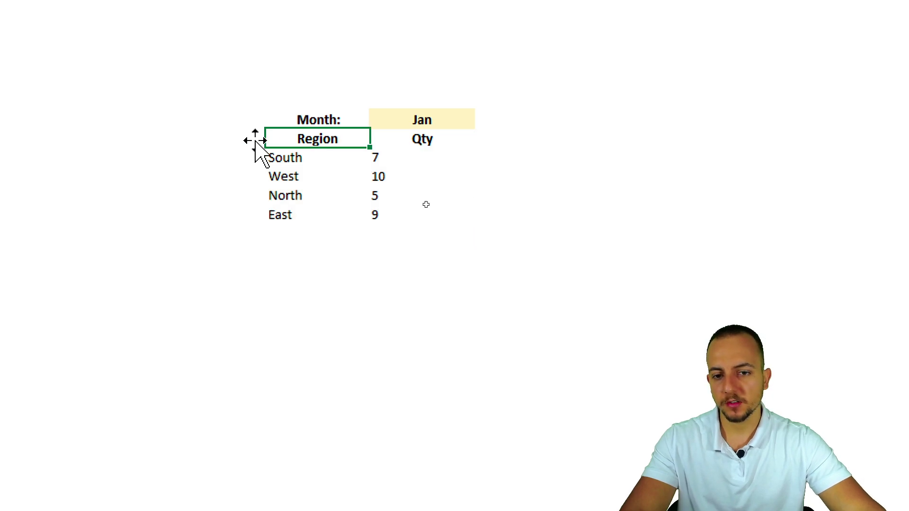